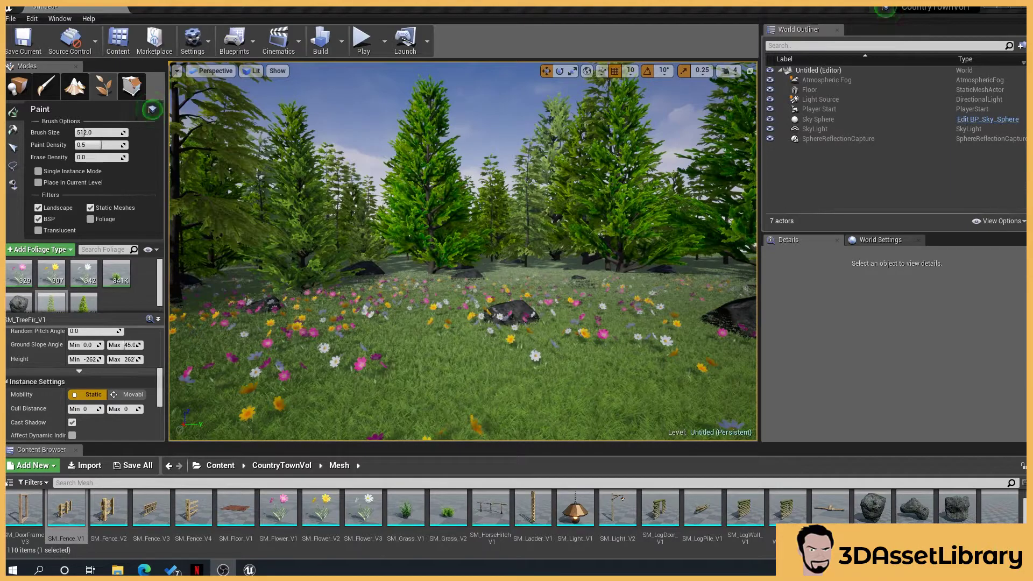
- Examine the painted trees, flowers, rocks and grass from ground level and from above the forest
{"action": "right_click_drag", "start_coordinate": [458, 306], "coordinate": [410, 337]}
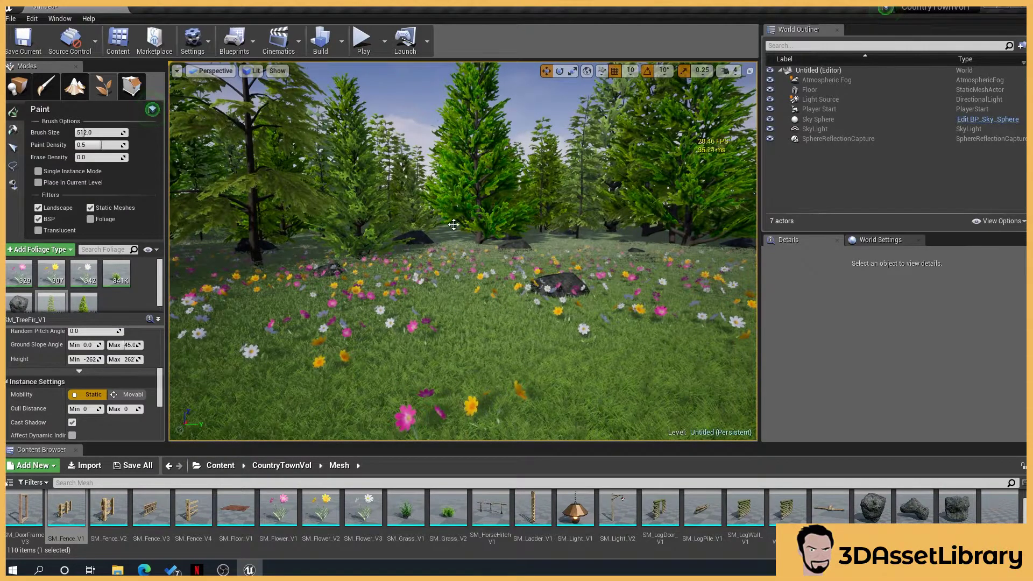
{"action": "key", "text": "w"}
{"action": "right_click_drag", "start_coordinate": [277, 221], "coordinate": [277, 220]}
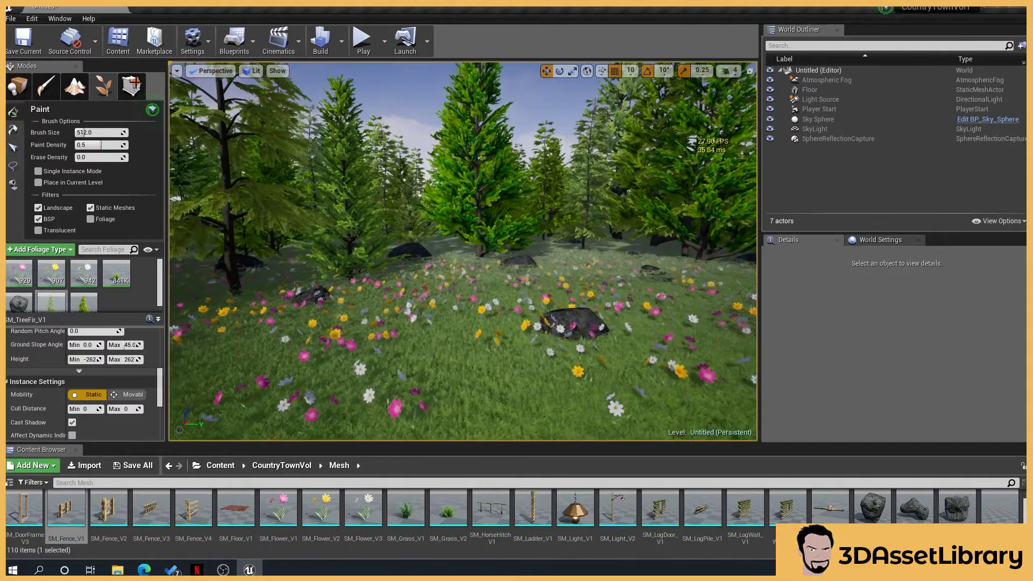
{"action": "scroll", "coordinate": [493, 264], "scroll_direction": "down", "scroll_amount": 3}
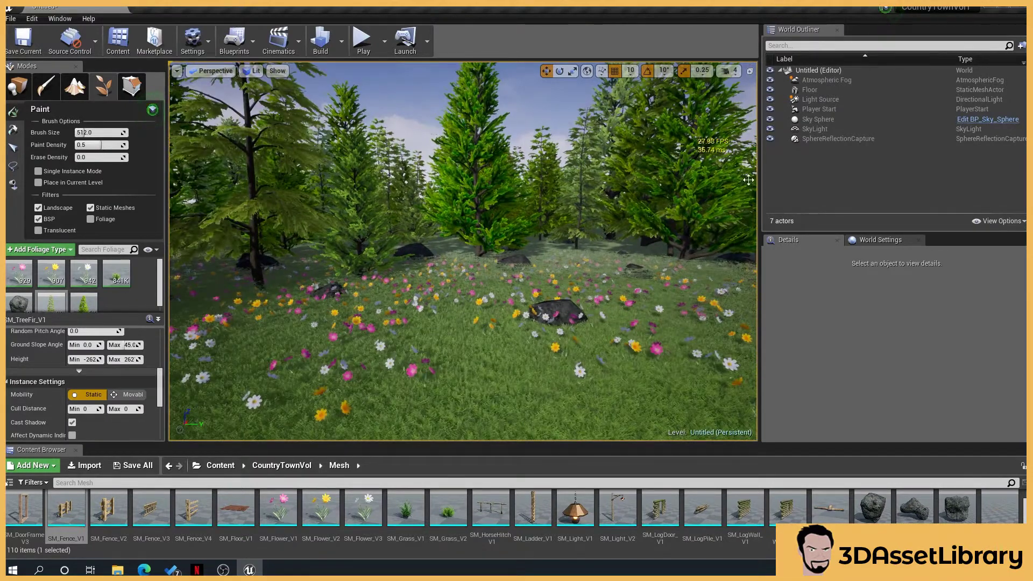
{"action": "middle_click_drag", "start_coordinate": [542, 414], "coordinate": [541, 269]}
{"action": "middle_click_drag", "start_coordinate": [549, 367], "coordinate": [549, 307]}
{"action": "right_click_drag", "start_coordinate": [499, 293], "coordinate": [439, 341]}
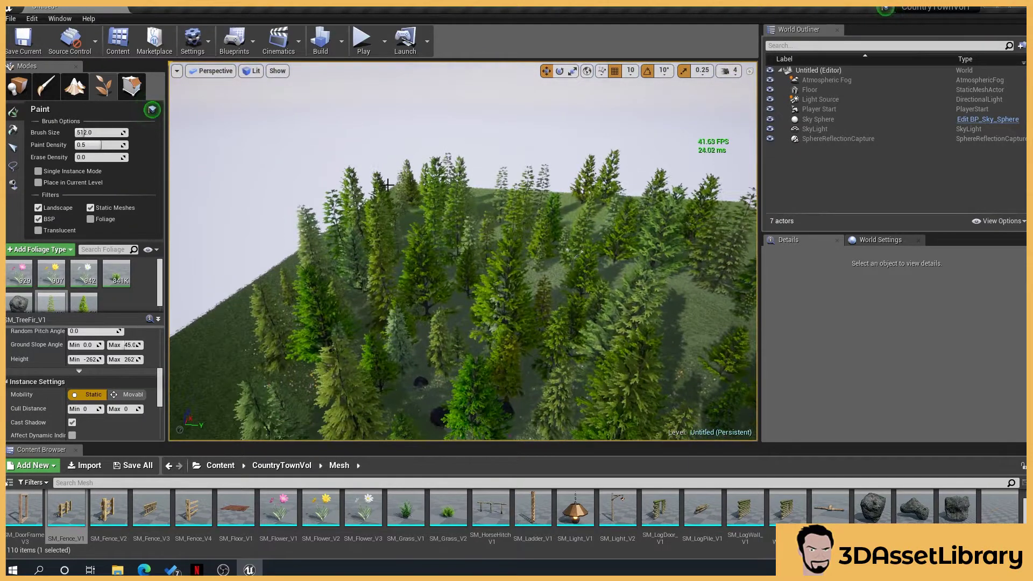
{"action": "mouse_move", "coordinate": [521, 301]}
{"action": "right_mouse_down"}
{"action": "mouse_move", "coordinate": [521, 285]}
{"action": "mouse_move", "coordinate": [503, 301]}
{"action": "right_mouse_up"}
{"action": "scroll", "coordinate": [442, 336], "scroll_direction": "up", "scroll_amount": 10}
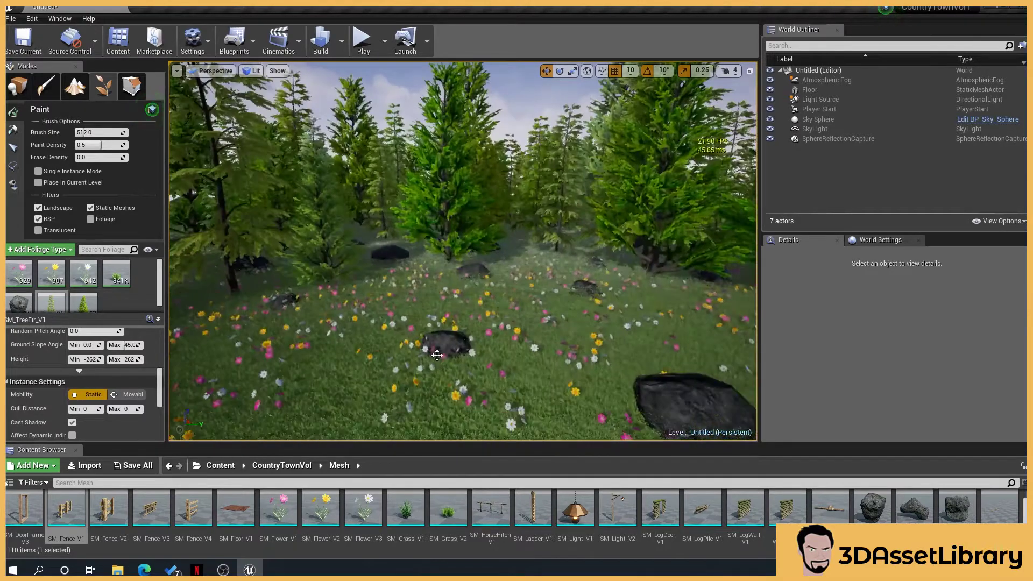
{"action": "scroll", "coordinate": [481, 269], "scroll_direction": "up", "scroll_amount": 8}
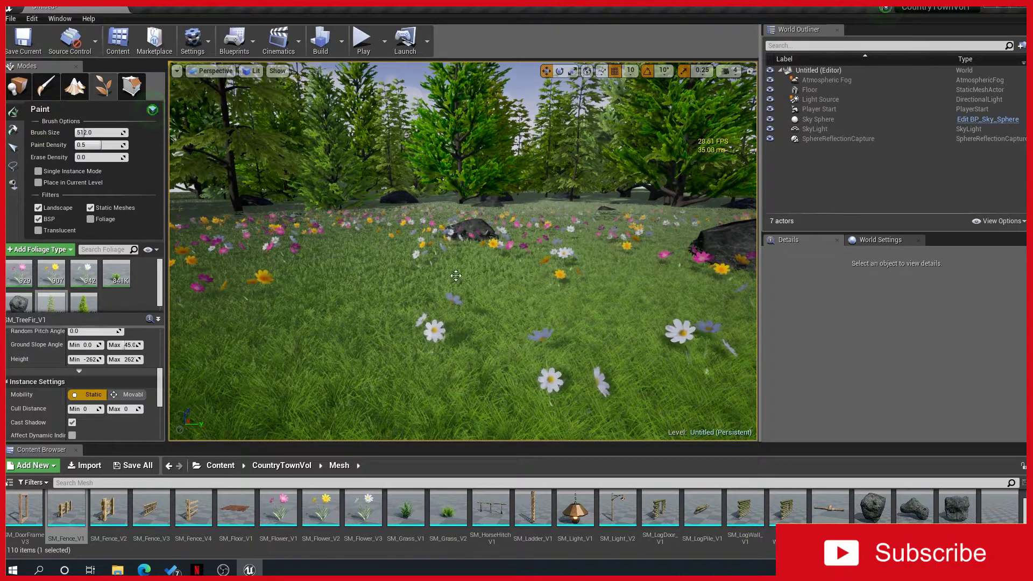
{"action": "scroll", "coordinate": [460, 275], "scroll_direction": "up", "scroll_amount": 3}
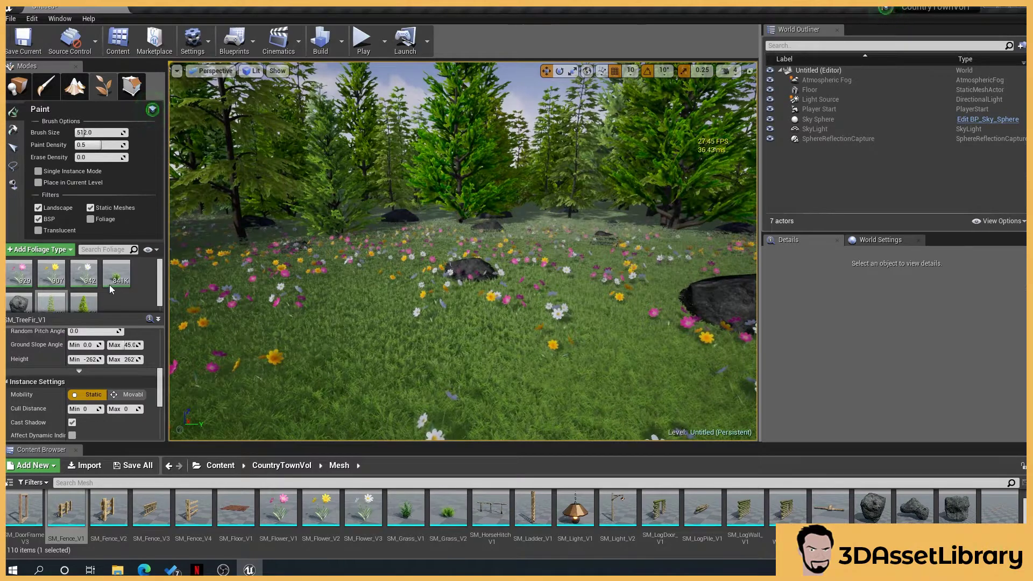
- Toggle Cast Shadow off and on for the SM_Grass_V2 foliage to compare the meadow, leaving it enabled
{"action": "mouse_move", "coordinate": [113, 285]}
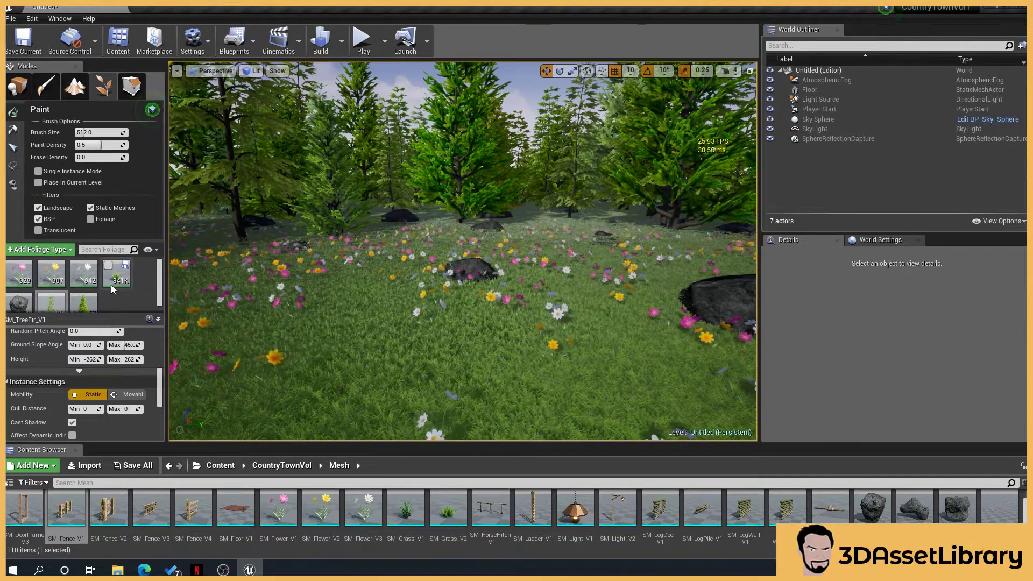
{"action": "right_click_drag", "start_coordinate": [410, 222], "coordinate": [409, 211]}
{"action": "left_click", "coordinate": [116, 273]}
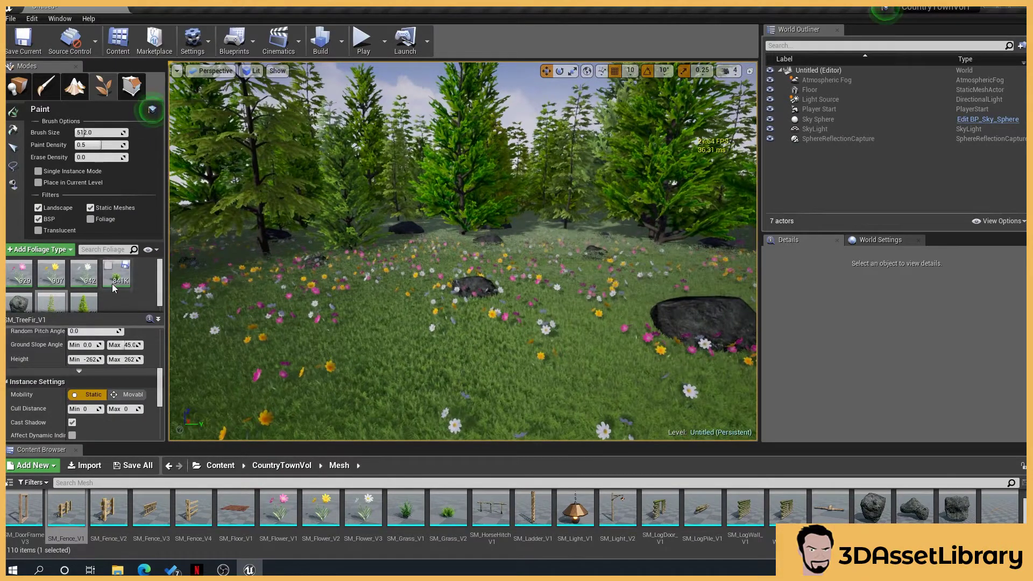
{"action": "left_click", "coordinate": [73, 422]}
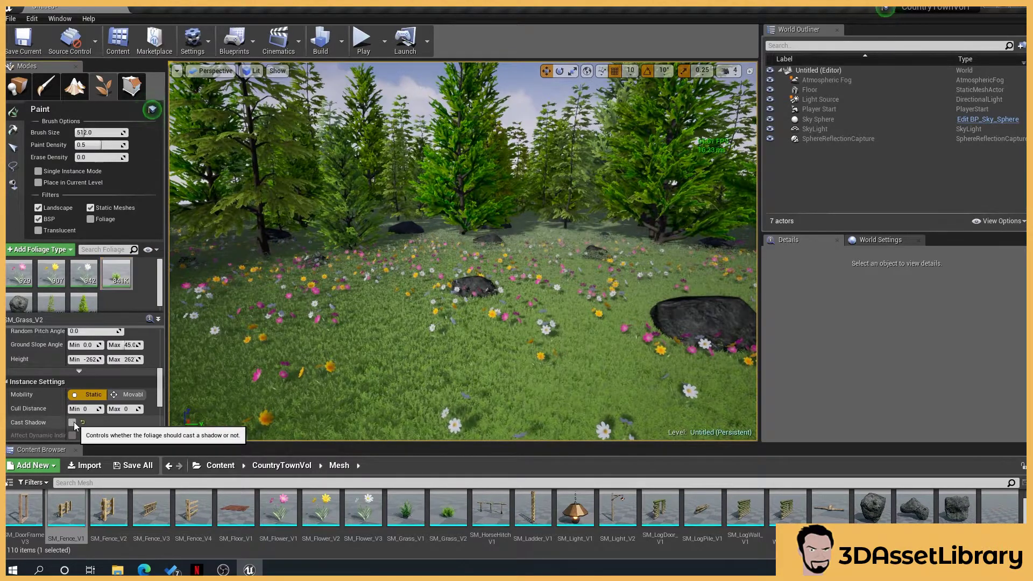
{"action": "left_click", "coordinate": [73, 422]}
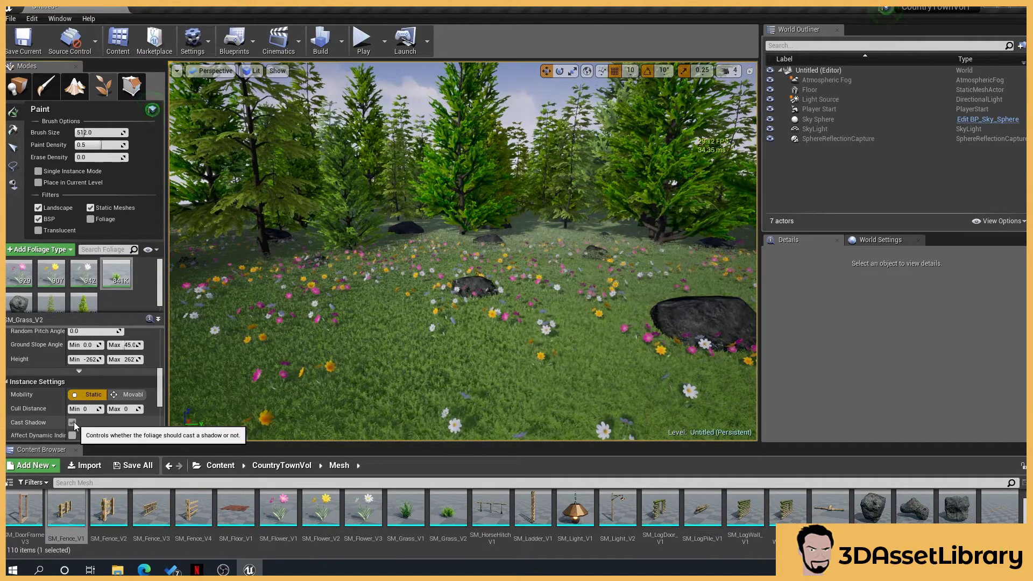
{"action": "left_click", "coordinate": [74, 422]}
{"action": "right_click_drag", "start_coordinate": [536, 234], "coordinate": [492, 269]}
{"action": "left_click_drag", "start_coordinate": [535, 202], "coordinate": [535, 237]}
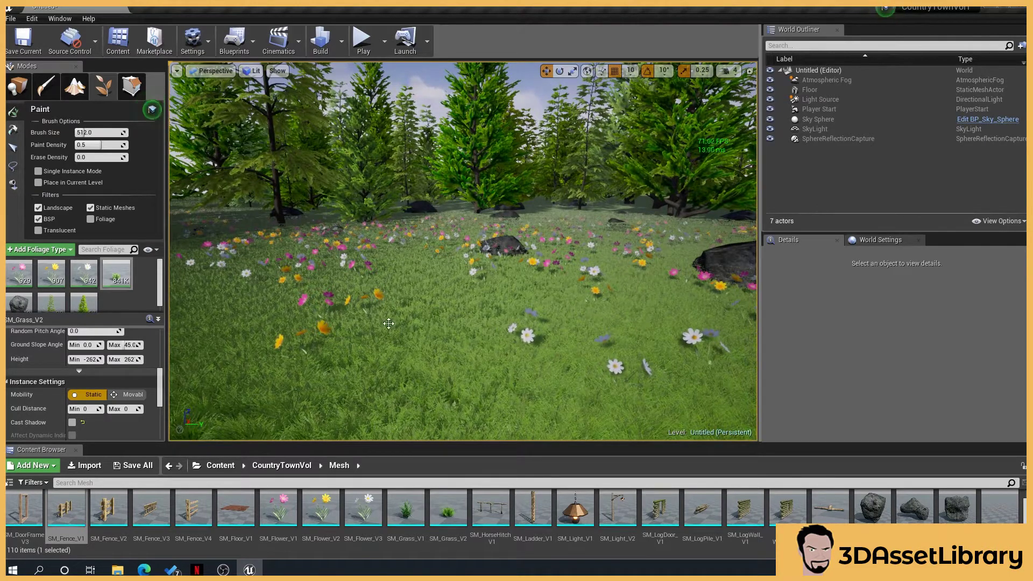
{"action": "left_click", "coordinate": [72, 423]}
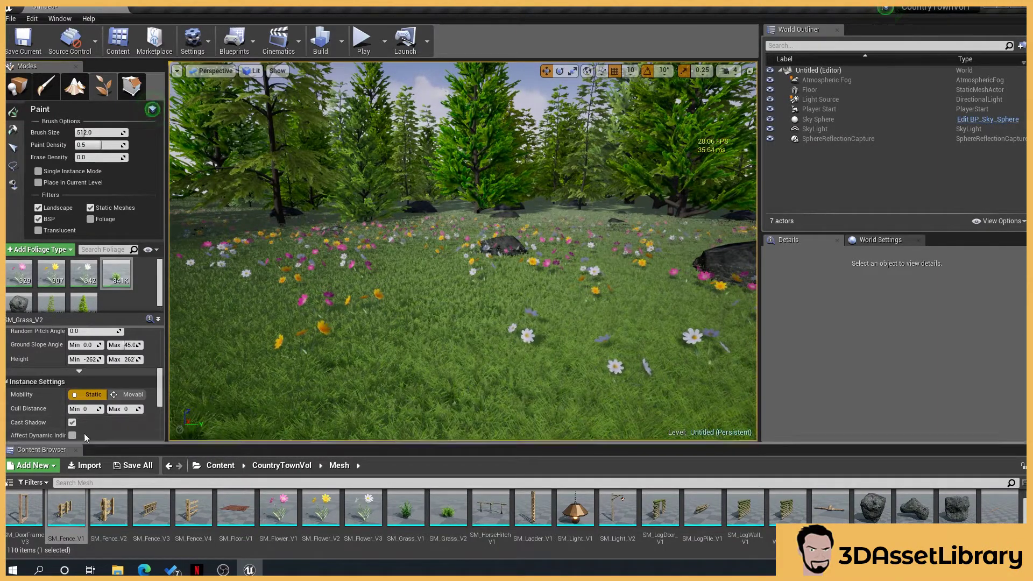
- Review the painting, placement and instance settings of the SM_Grass_V2 foliage type
{"action": "scroll", "coordinate": [118, 397], "scroll_direction": "up", "scroll_amount": 5}
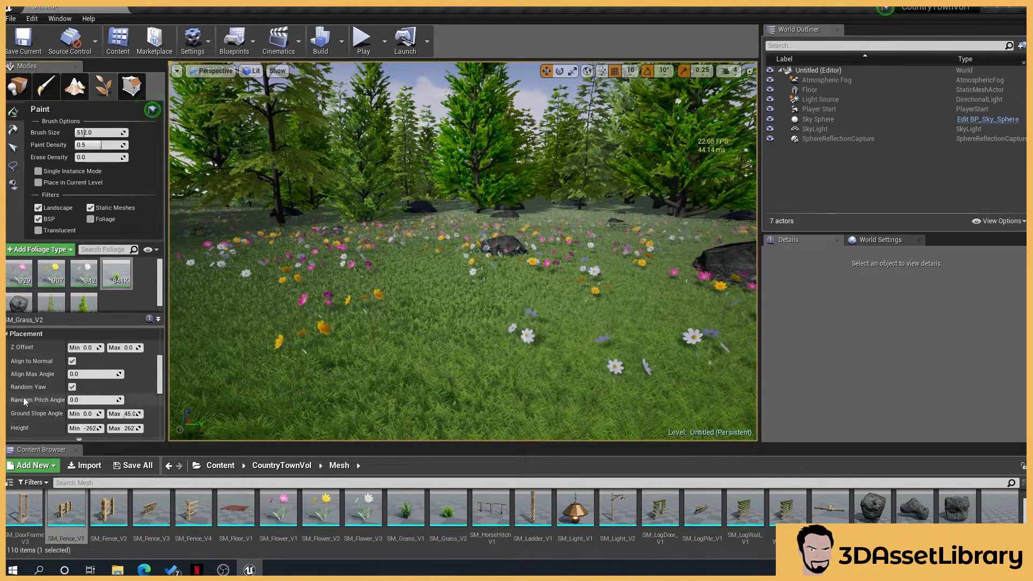
{"action": "scroll", "coordinate": [27, 398], "scroll_direction": "up", "scroll_amount": 3}
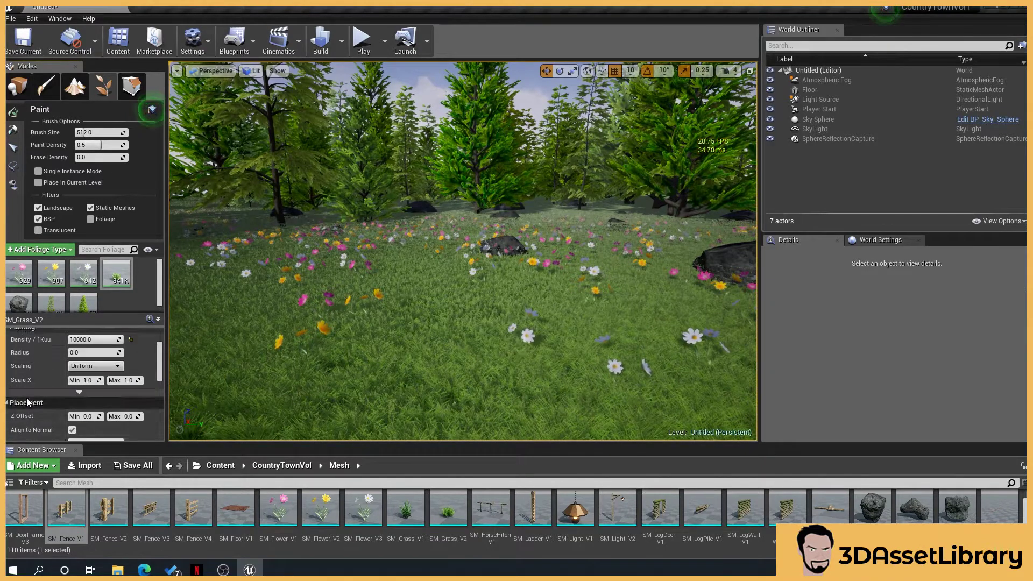
{"action": "left_click", "coordinate": [109, 276]}
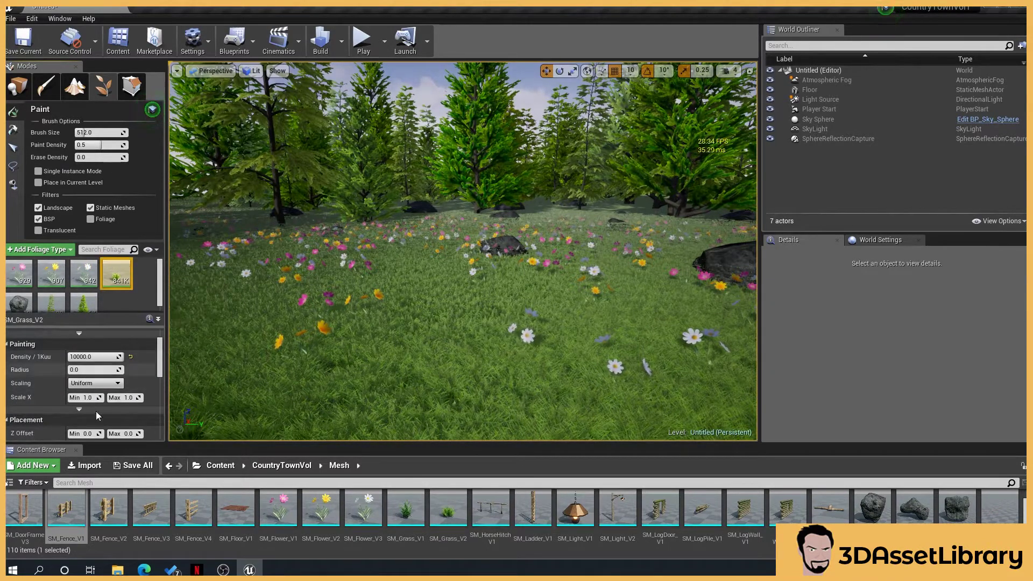
{"action": "scroll", "coordinate": [96, 412], "scroll_direction": "down", "scroll_amount": 6}
{"action": "scroll", "coordinate": [92, 377], "scroll_direction": "down", "scroll_amount": 6}
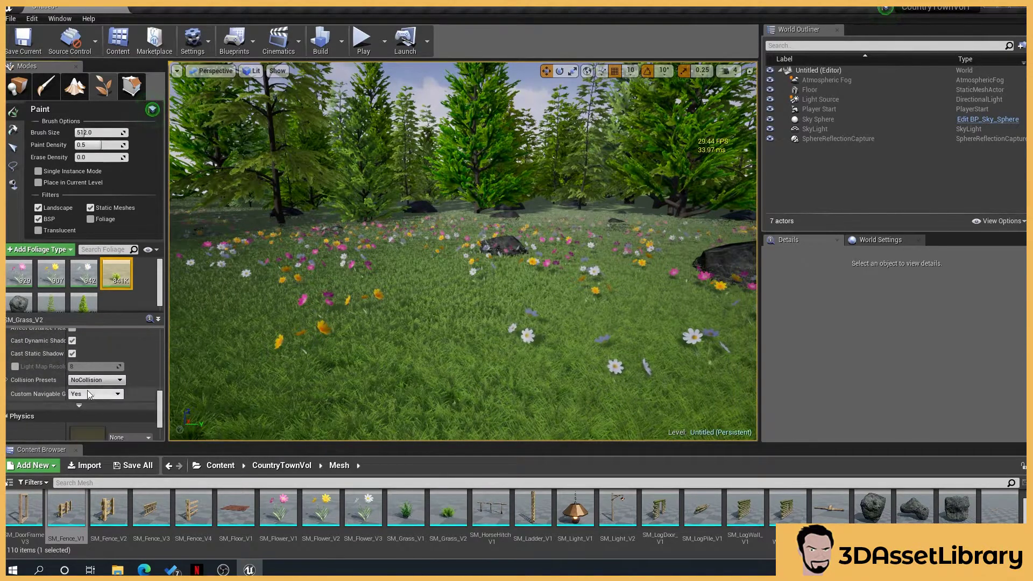
{"action": "scroll", "coordinate": [88, 392], "scroll_direction": "up", "scroll_amount": 3}
{"action": "scroll", "coordinate": [89, 393], "scroll_direction": "up", "scroll_amount": 2}
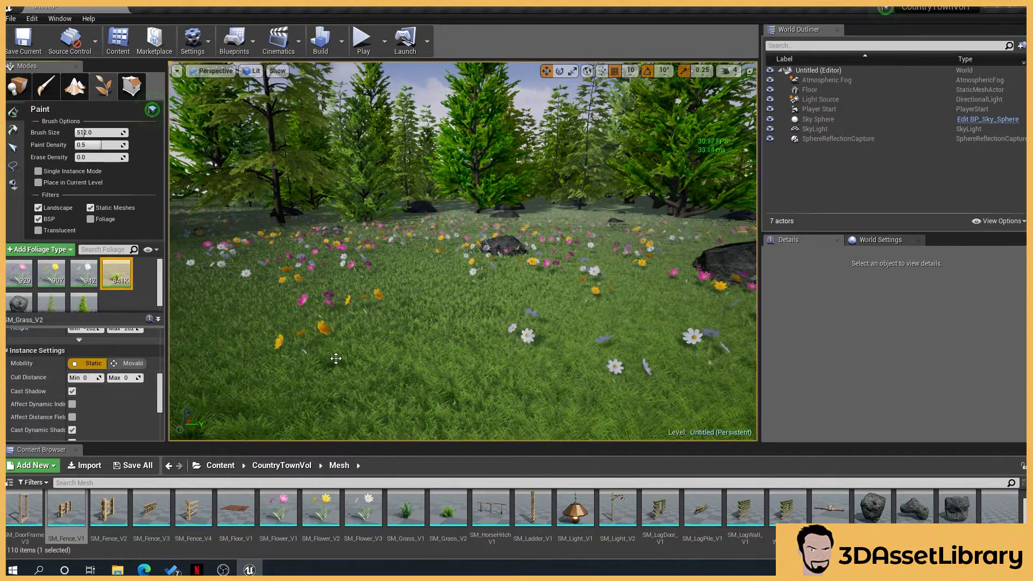
{"action": "middle_click_drag", "start_coordinate": [525, 301], "coordinate": [525, 151]}
{"action": "middle_click_drag", "start_coordinate": [543, 265], "coordinate": [542, 267]}
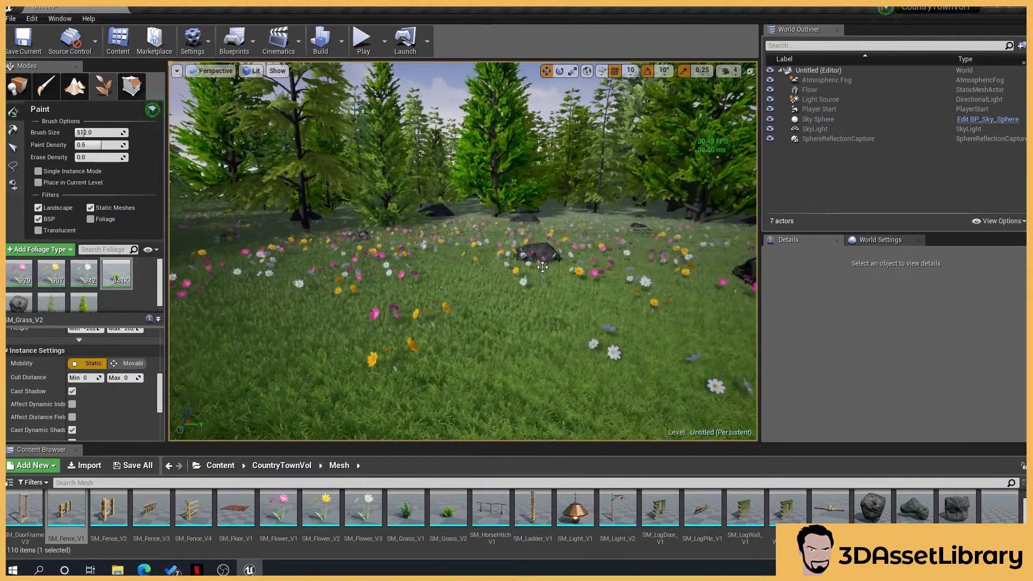
- Try a maximum cull distance of 2000 and a shorter one for the SM_Grass_V2 foliage
{"action": "left_click", "coordinate": [125, 378]}
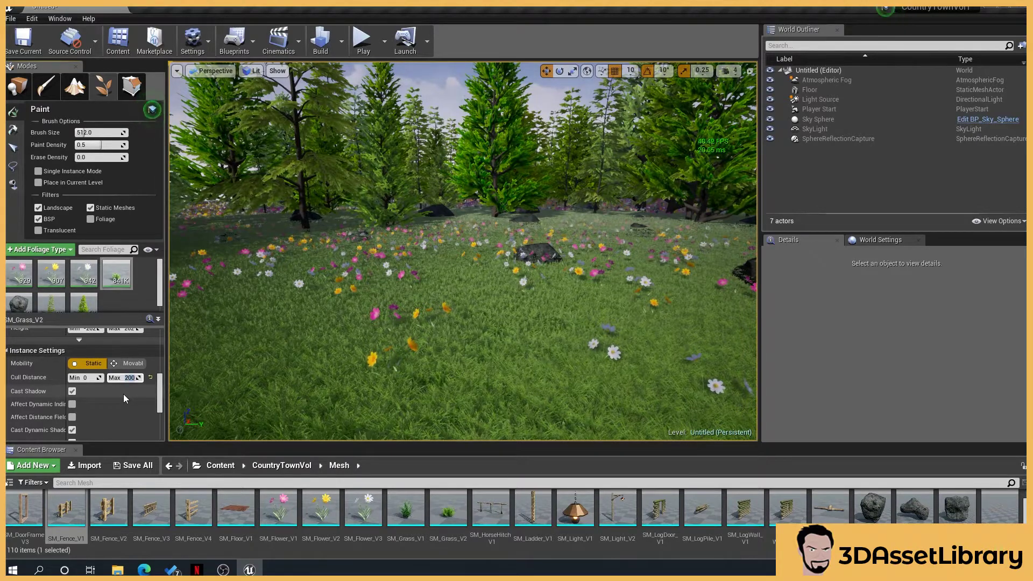
{"action": "left_click", "coordinate": [125, 378]}
{"action": "type", "text": "2000"}
{"action": "key", "text": "Return"}
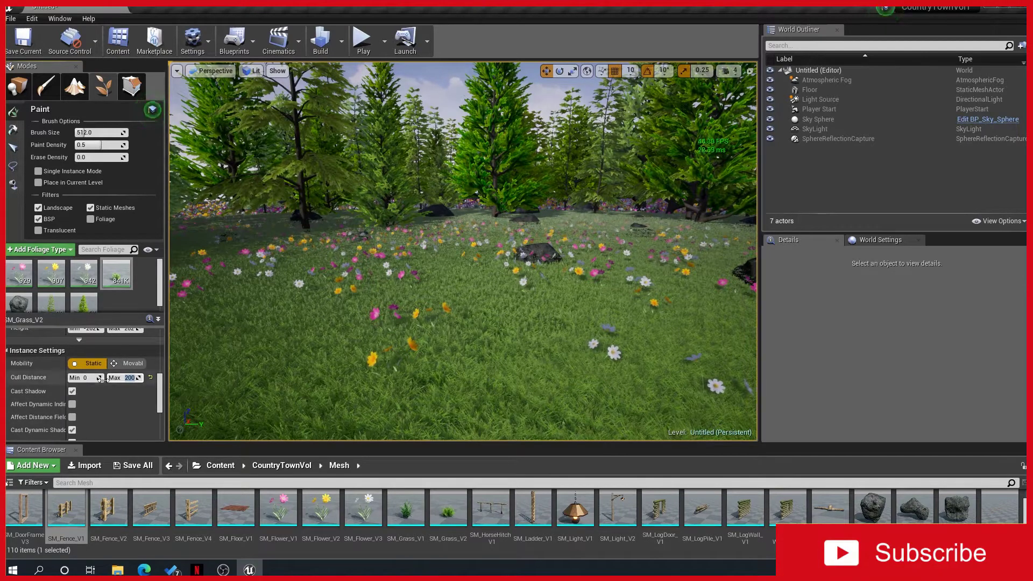
{"action": "key", "text": "Return"}
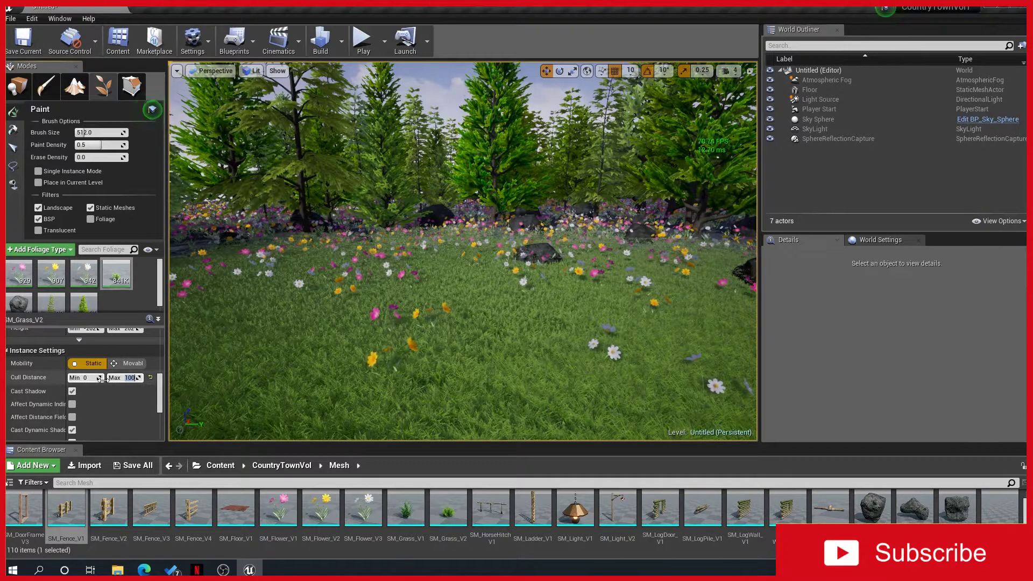
- Examine how the grass is culled with distance while travelling across the meadow and through the trees
{"action": "right_click_drag", "start_coordinate": [433, 307], "coordinate": [438, 302]}
{"action": "right_click_drag", "start_coordinate": [564, 317], "coordinate": [560, 320]}
{"action": "right_click_drag", "start_coordinate": [437, 263], "coordinate": [493, 291]}
{"action": "scroll", "coordinate": [487, 315], "scroll_direction": "down", "scroll_amount": 5}
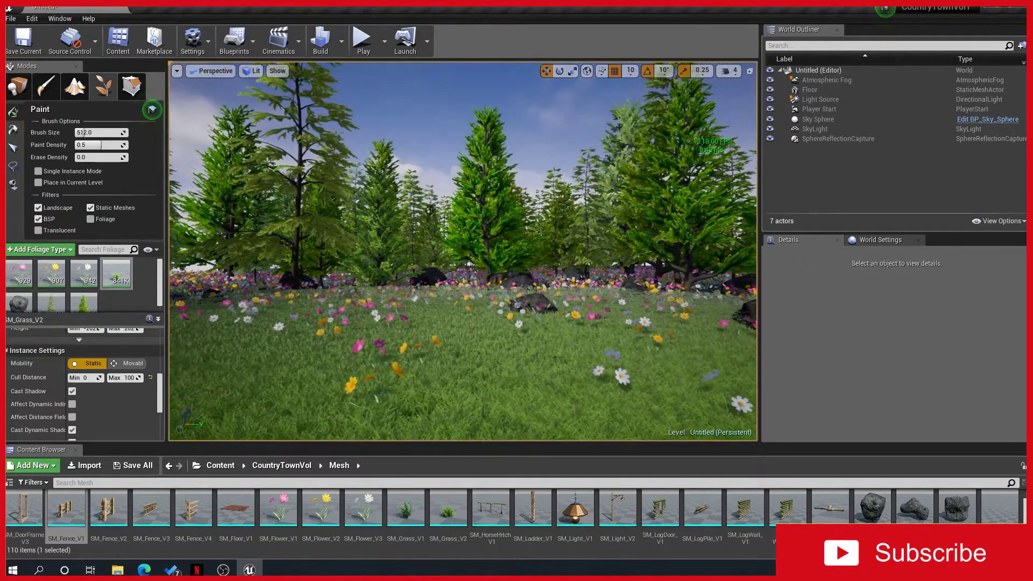
{"action": "scroll", "coordinate": [466, 340], "scroll_direction": "up", "scroll_amount": 8}
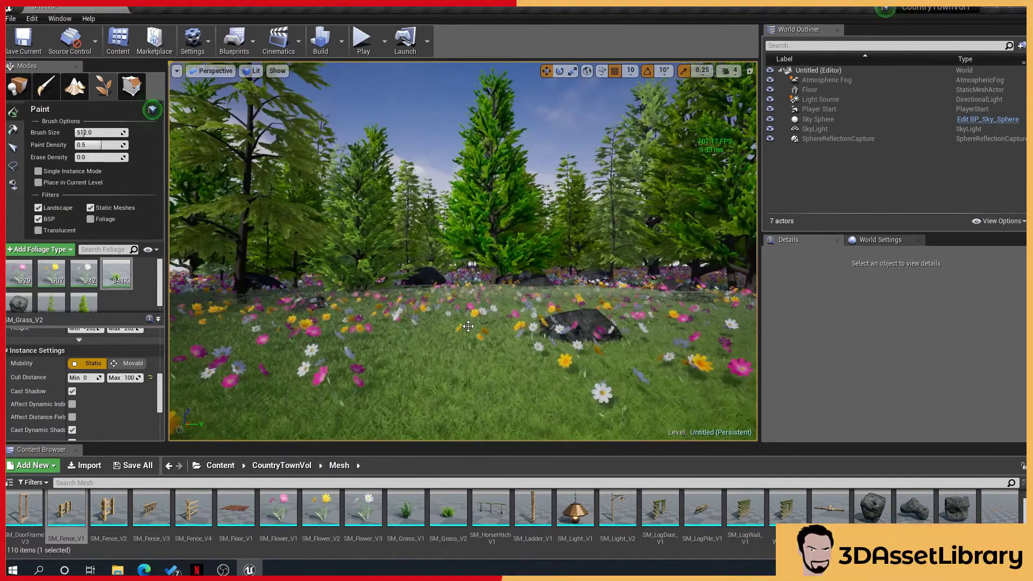
{"action": "scroll", "coordinate": [468, 326], "scroll_direction": "up", "scroll_amount": 8}
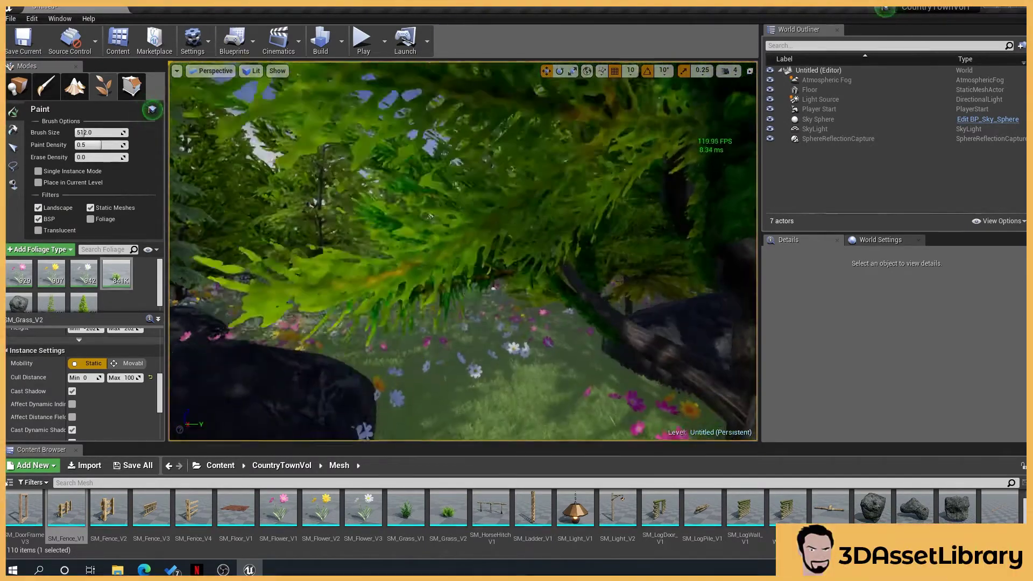
{"action": "scroll", "coordinate": [472, 324], "scroll_direction": "up", "scroll_amount": 8}
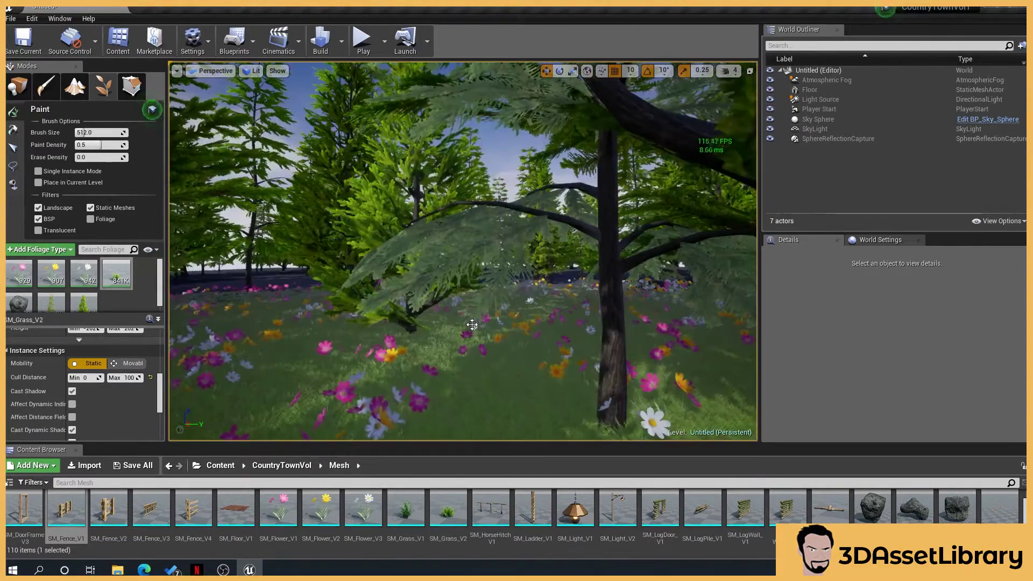
{"action": "scroll", "coordinate": [525, 306], "scroll_direction": "up", "scroll_amount": 2}
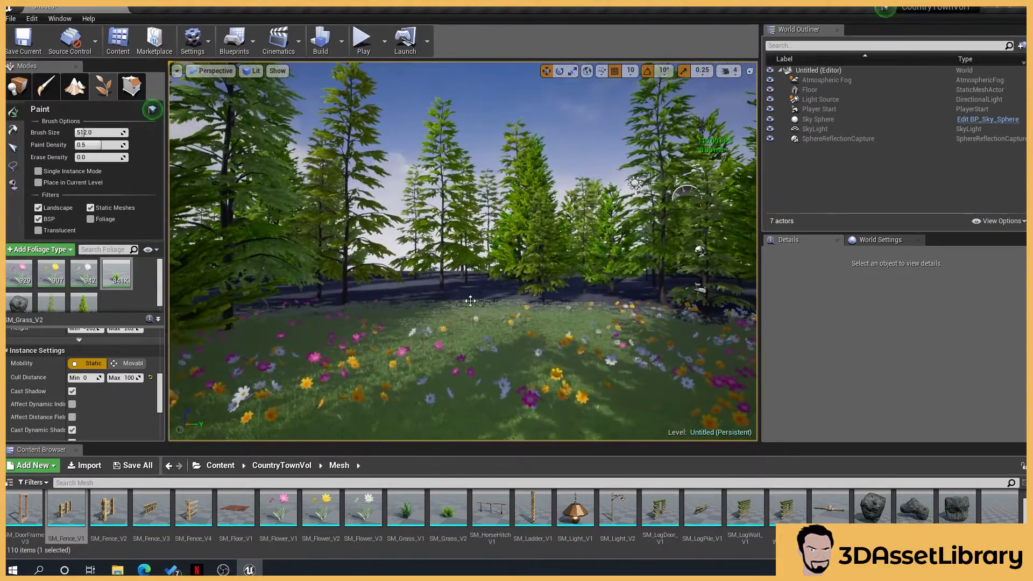
{"action": "scroll", "coordinate": [470, 304], "scroll_direction": "up", "scroll_amount": 8}
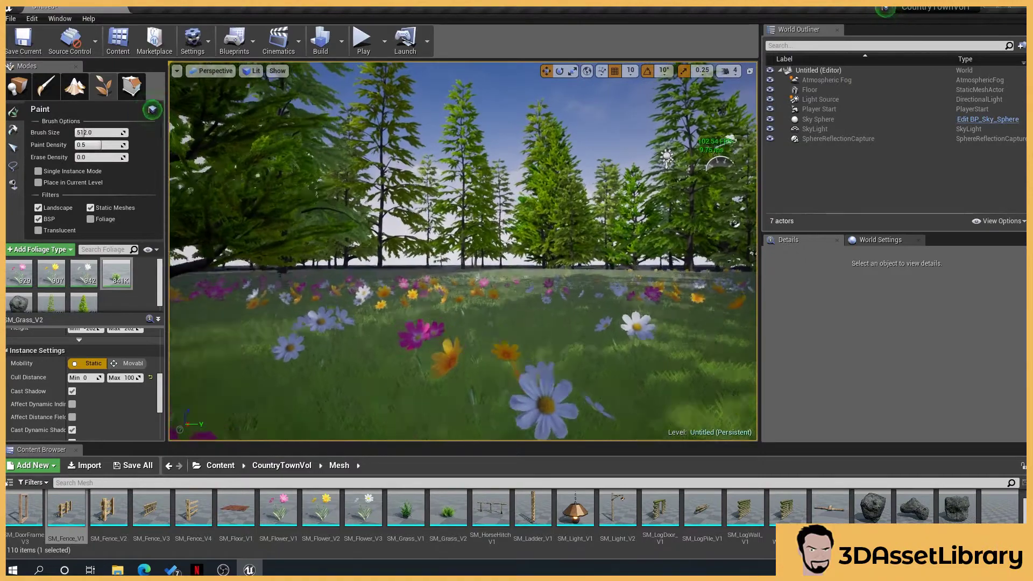
{"action": "middle_click_drag", "start_coordinate": [463, 251], "coordinate": [474, 224]}
{"action": "scroll", "coordinate": [79, 382], "scroll_direction": "up", "scroll_amount": 1}
- Set the SM_Grass_V2 foliage's maximum cull distance to 2000 and inspect the grass among and above the trees
{"action": "left_click", "coordinate": [127, 394]}
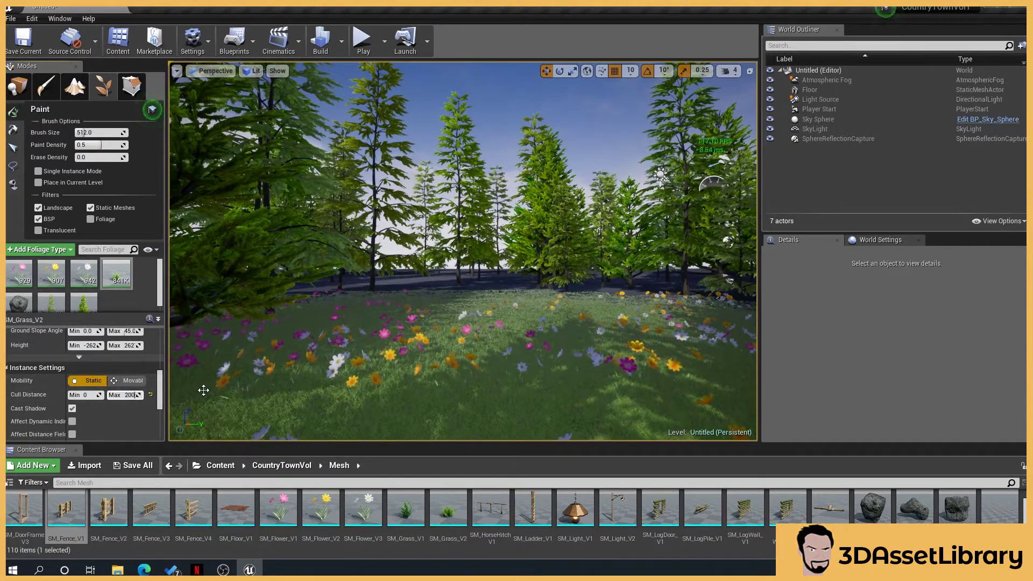
{"action": "key", "text": "Return"}
{"action": "scroll", "coordinate": [462, 322], "scroll_direction": "down", "scroll_amount": 3}
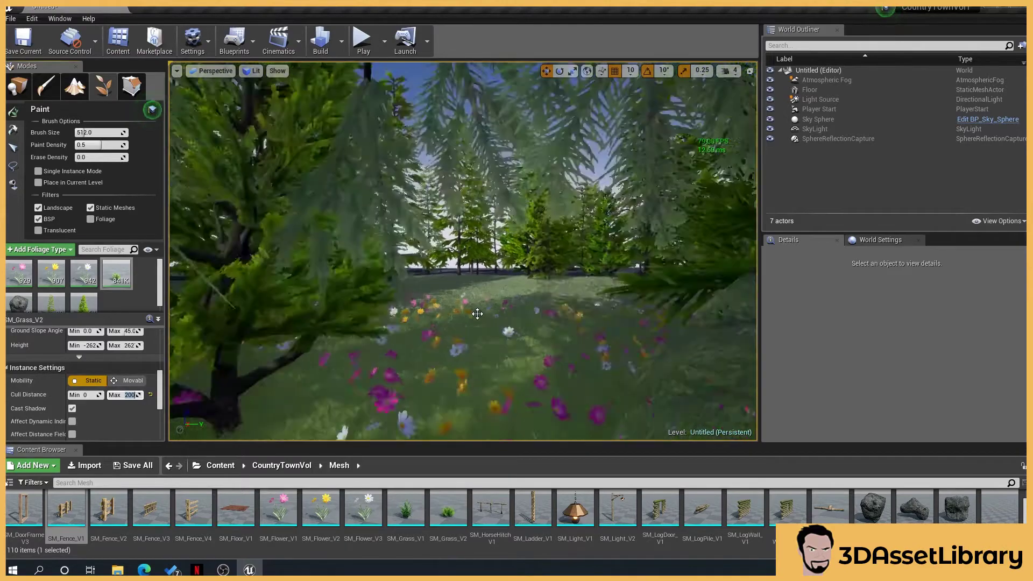
{"action": "scroll", "coordinate": [462, 322], "scroll_direction": "up", "scroll_amount": 4}
{"action": "scroll", "coordinate": [462, 322], "scroll_direction": "down", "scroll_amount": 2}
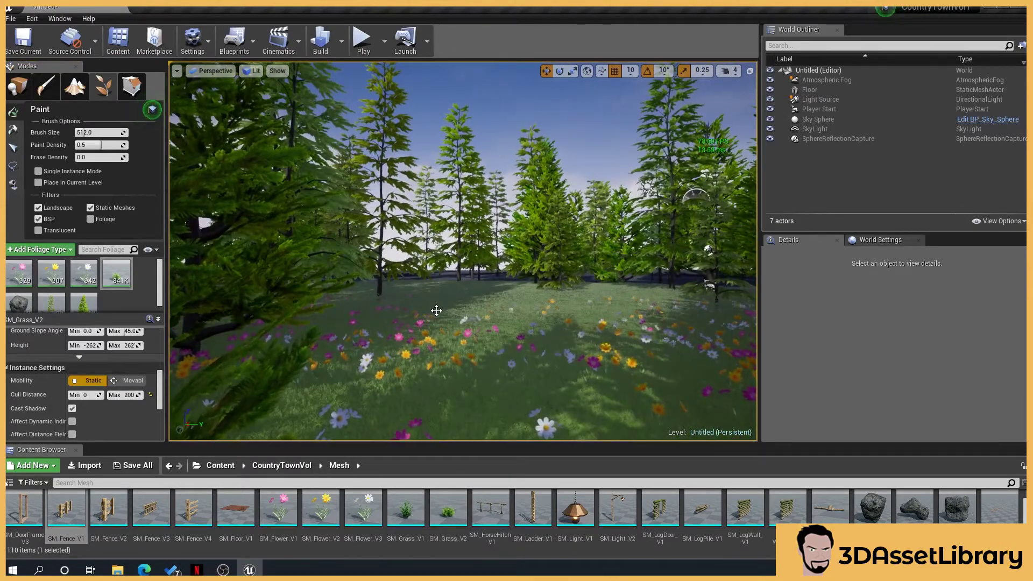
{"action": "right_click_drag", "start_coordinate": [436, 311], "coordinate": [523, 350]}
{"action": "right_click_drag", "start_coordinate": [559, 273], "coordinate": [558, 267]}
{"action": "right_click_drag", "start_coordinate": [714, 129], "coordinate": [713, 130]}
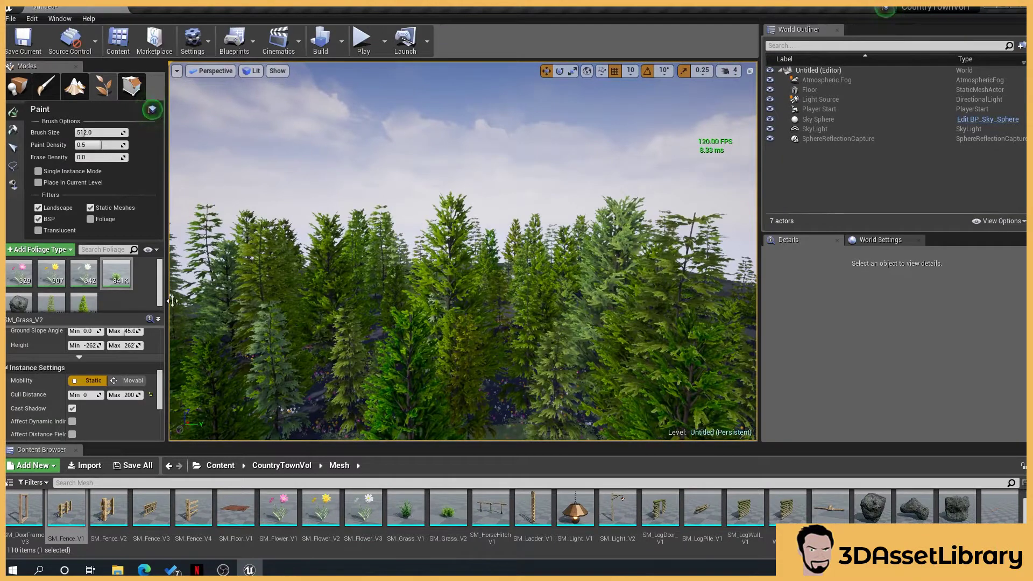
- Set a maximum cull distance for the SM_TreeSpruce_V3 foliage and check the forest from farther away
{"action": "scroll", "coordinate": [130, 309], "scroll_direction": "down", "scroll_amount": 1}
{"action": "left_click", "coordinate": [89, 304]}
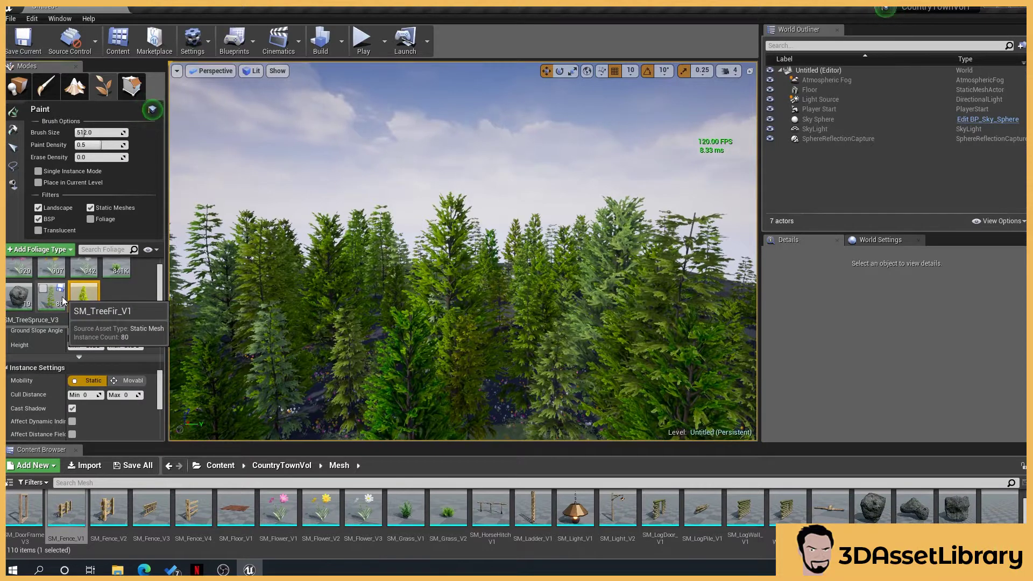
{"action": "left_click", "coordinate": [126, 395]}
{"action": "type", "text": "200"}
{"action": "mouse_move", "coordinate": [448, 201]}
{"action": "middle_mouse_down"}
{"action": "mouse_move", "coordinate": [447, 261]}
{"action": "mouse_move", "coordinate": [447, 211]}
{"action": "middle_mouse_up"}
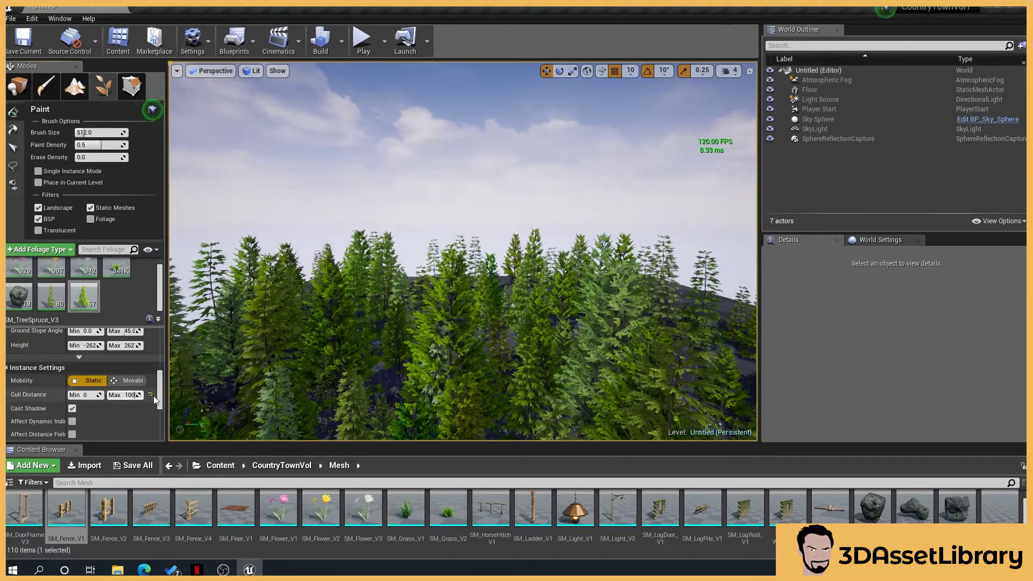
{"action": "key", "text": "Return"}
{"action": "scroll", "coordinate": [457, 301], "scroll_direction": "down", "scroll_amount": 10}
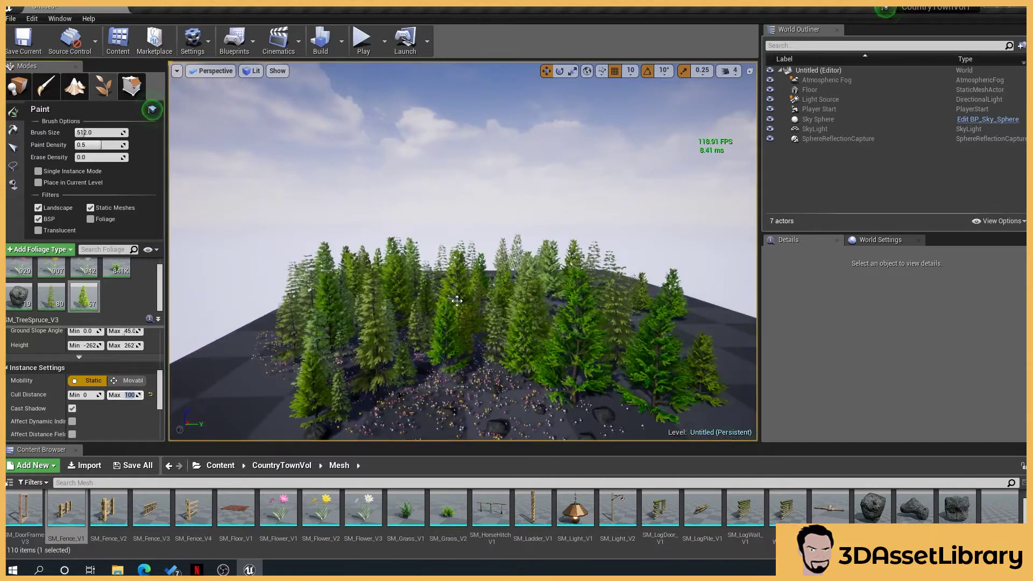
- Move in among the trees and try a much shorter maximum cull distance for the SM_TreeSpruce_V3 foliage
{"action": "middle_click_drag", "start_coordinate": [457, 301], "coordinate": [473, 315]}
{"action": "key", "text": "w"}
{"action": "right_click_drag", "start_coordinate": [474, 315], "coordinate": [6, 386]}
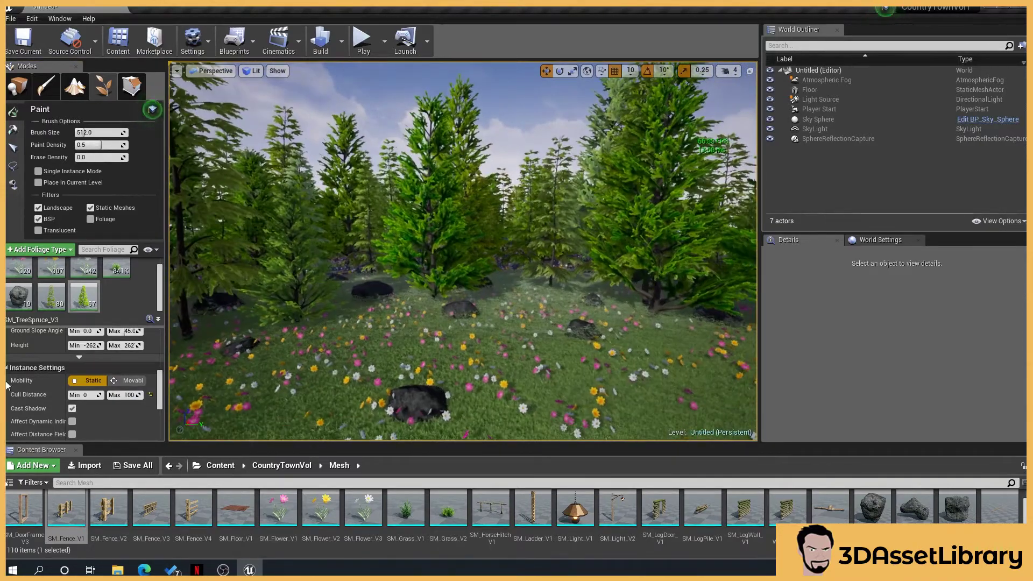
{"action": "left_click", "coordinate": [126, 396]}
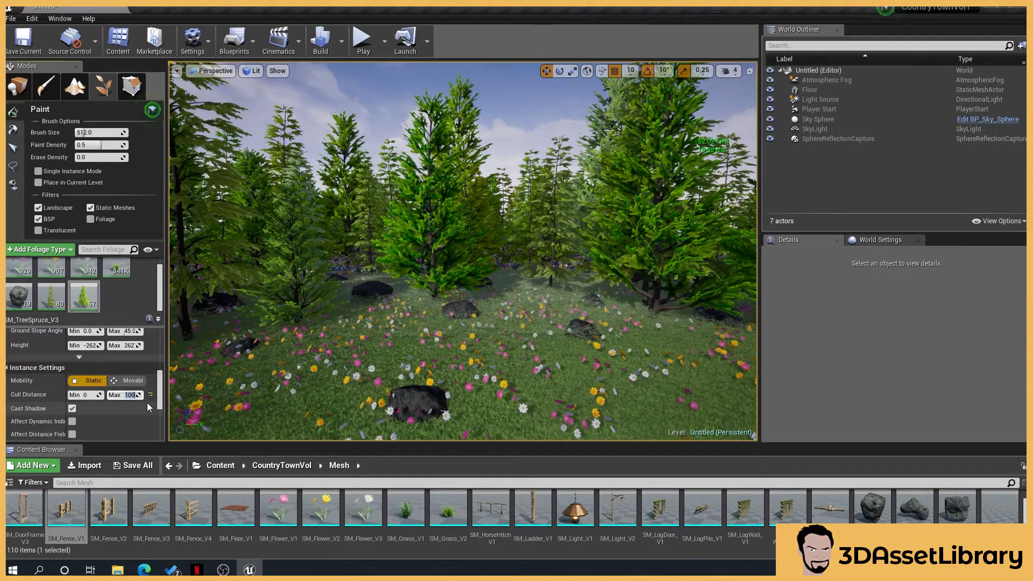
{"action": "type", "text": "10"}
{"action": "key", "text": "Return"}
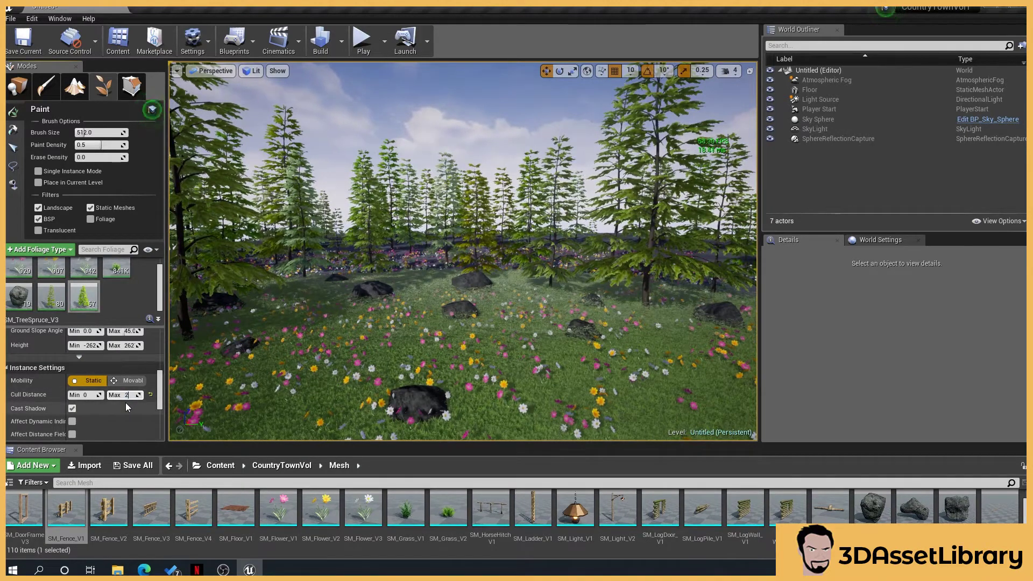
- Raise the SM_TreeSpruce_V3 foliage's maximum cull distance and check the spruces from within the forest
{"action": "key", "text": "BackSpace"}
{"action": "type", "text": "50"}
{"action": "key", "text": "Return"}
{"action": "scroll", "coordinate": [348, 295], "scroll_direction": "up", "scroll_amount": 3}
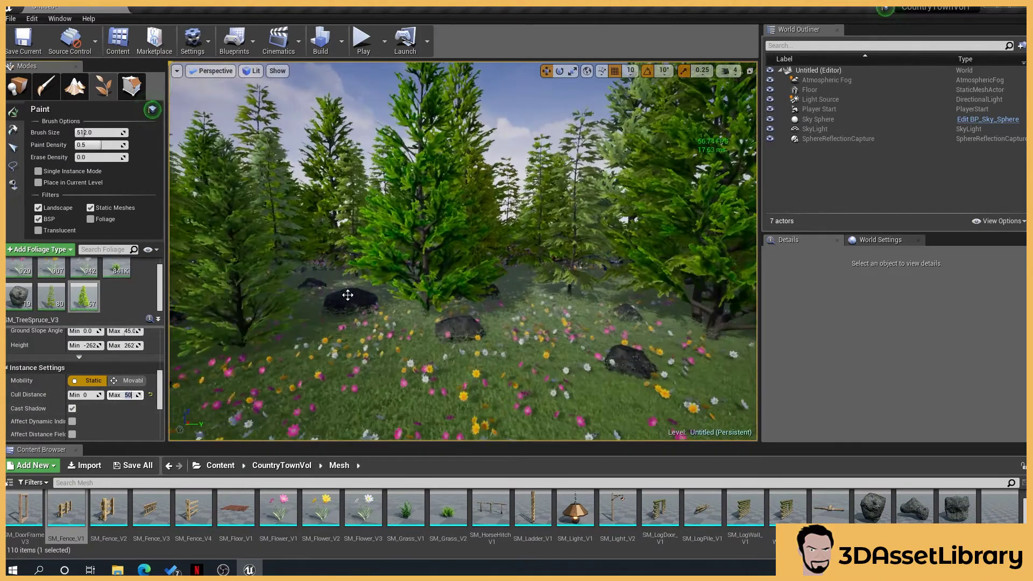
{"action": "scroll", "coordinate": [348, 295], "scroll_direction": "up", "scroll_amount": 5}
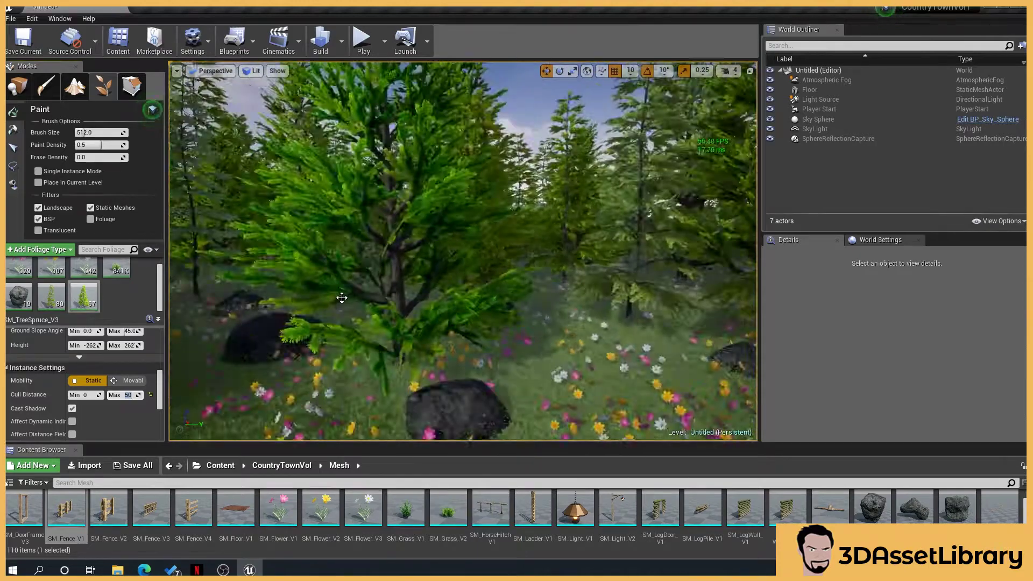
- Try a short maximum cull distance for the SM_TreeFir_V1 foliage and check the trees across the meadow
{"action": "scroll", "coordinate": [342, 298], "scroll_direction": "down", "scroll_amount": 8}
{"action": "left_click", "coordinate": [62, 305]}
{"action": "left_click", "coordinate": [127, 395]}
{"action": "type", "text": "20"}
{"action": "key", "text": "Return"}
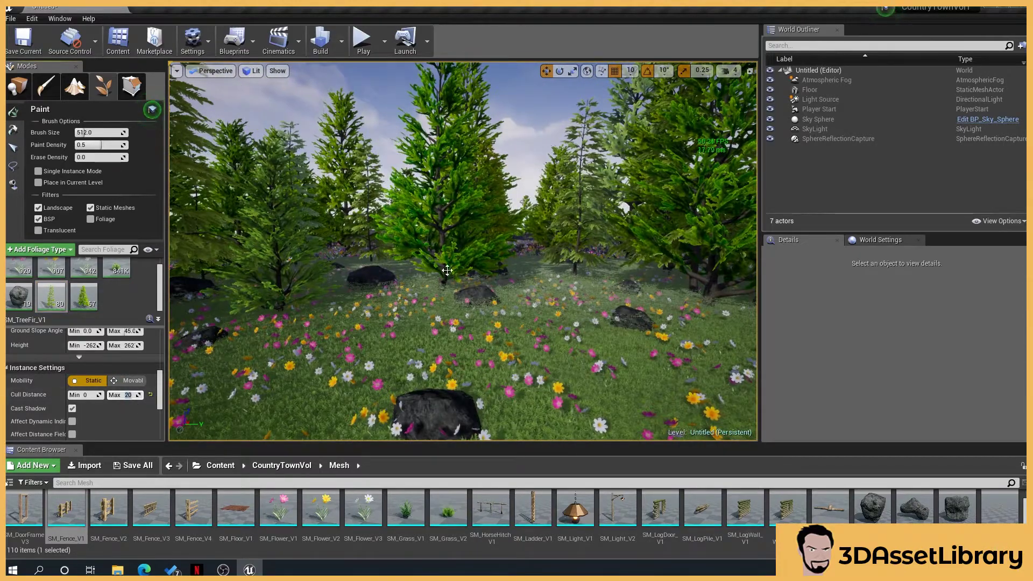
{"action": "middle_click_drag", "start_coordinate": [440, 276], "coordinate": [447, 286]}
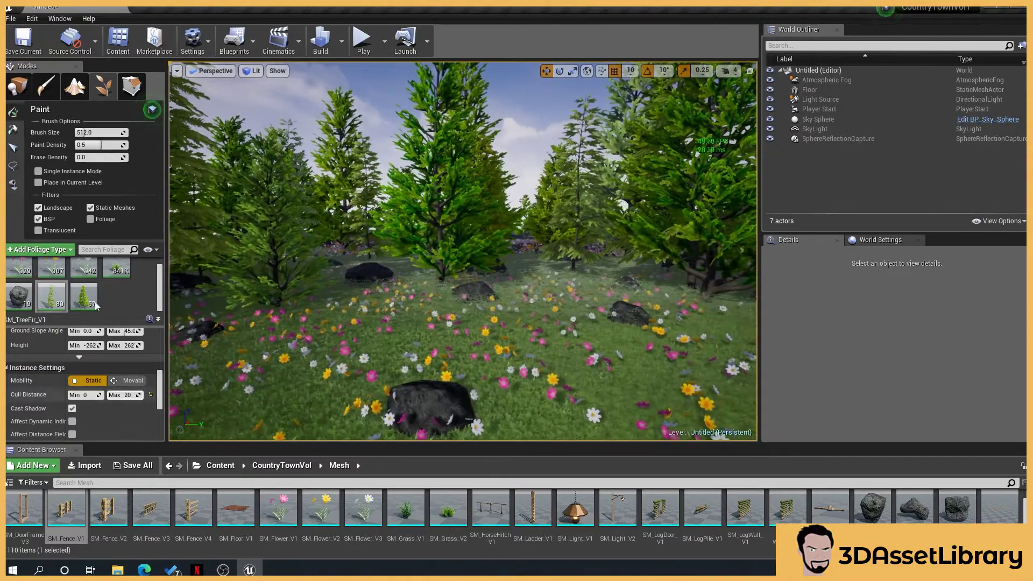
- Set the SM_TreeFir_V1 foliage's maximum cull distance to the same value as the spruce's and inspect the trees
{"action": "left_click", "coordinate": [127, 395]}
{"action": "type", "text": "50"}
{"action": "key", "text": "Return"}
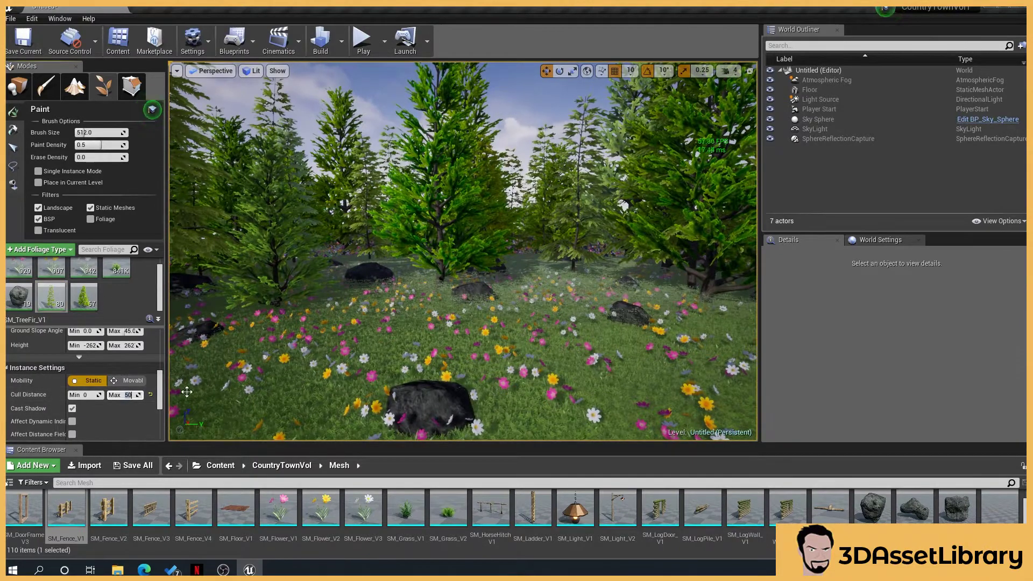
{"action": "scroll", "coordinate": [432, 239], "scroll_direction": "up", "scroll_amount": 8}
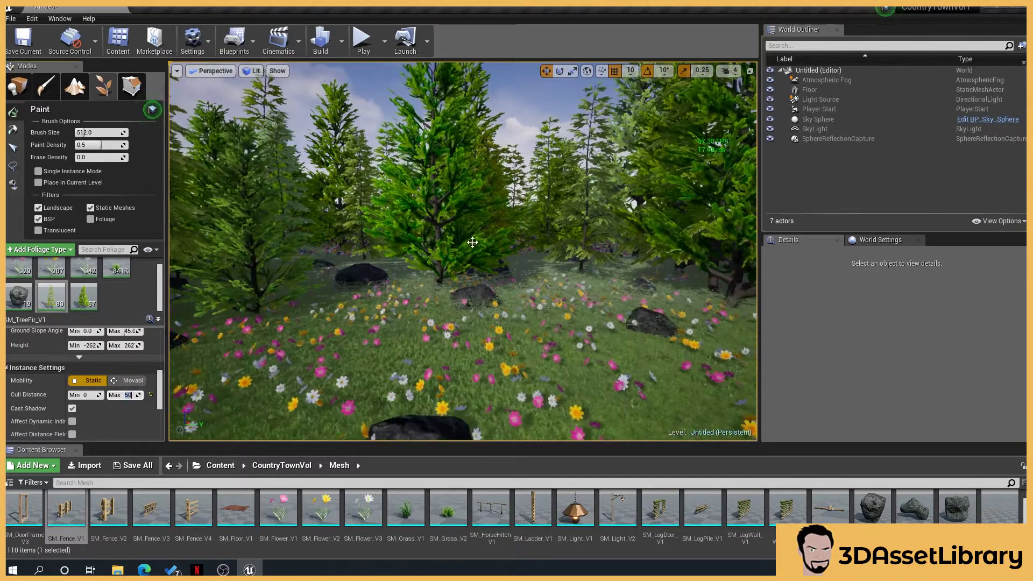
{"action": "right_click_drag", "start_coordinate": [439, 222], "coordinate": [485, 157]}
- Give the SM_Flower_V2, SM_Flower_V1 and SM_Flower_V3 foliage types the same maximum cull distance
{"action": "left_click", "coordinate": [51, 269]}
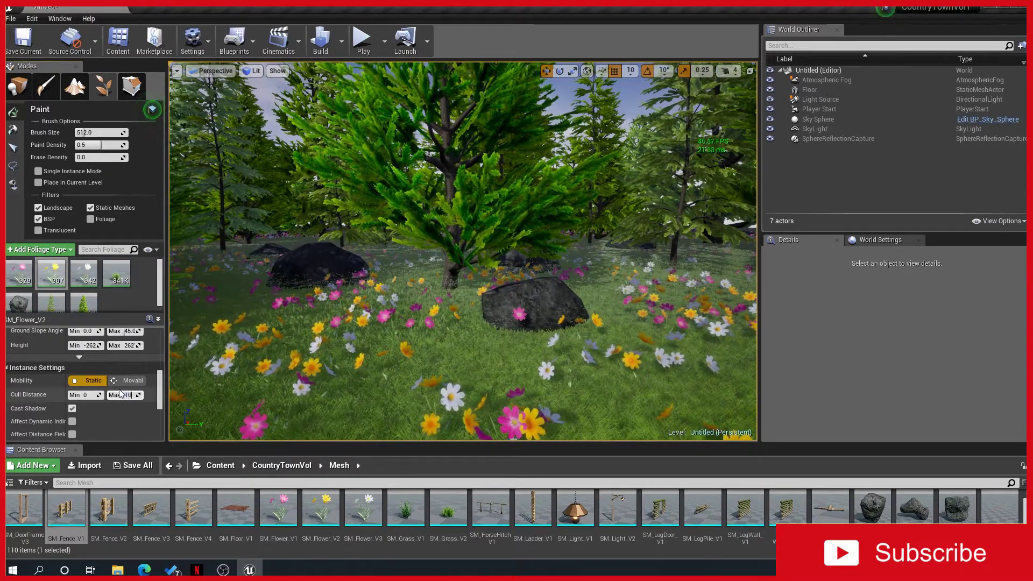
{"action": "left_click", "coordinate": [25, 284]}
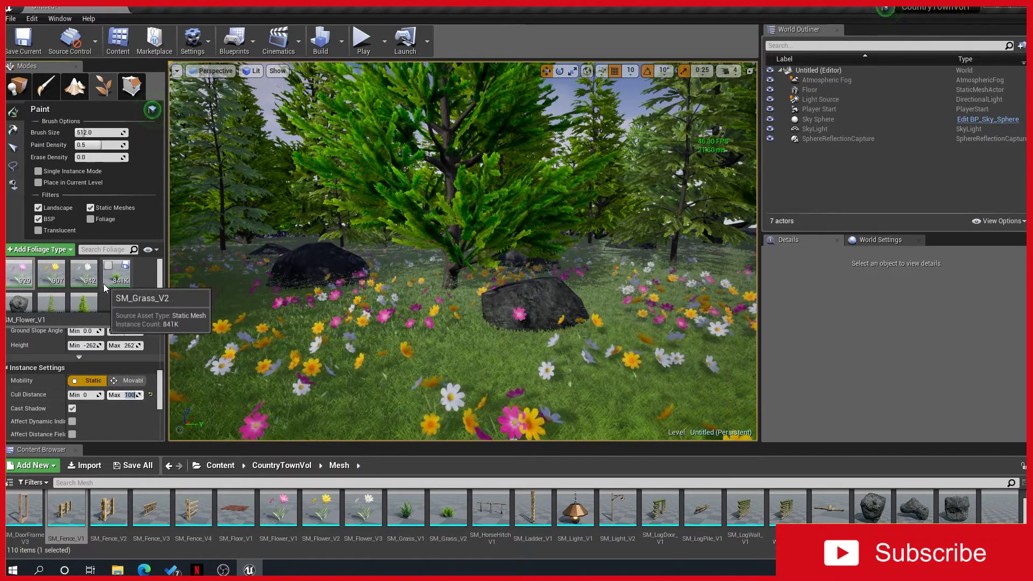
{"action": "left_click", "coordinate": [86, 277]}
{"action": "left_click", "coordinate": [128, 395]}
{"action": "type", "text": "1"}
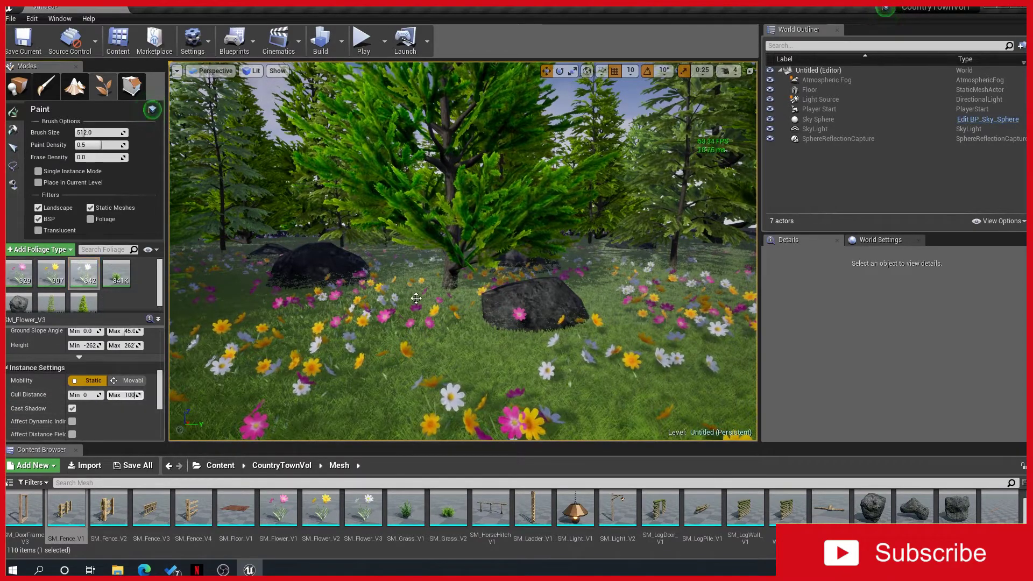
- Examine how the flowers, grass and trees are culled from under the branches and from outside the forest
{"action": "right_click_drag", "start_coordinate": [434, 270], "coordinate": [508, 266]}
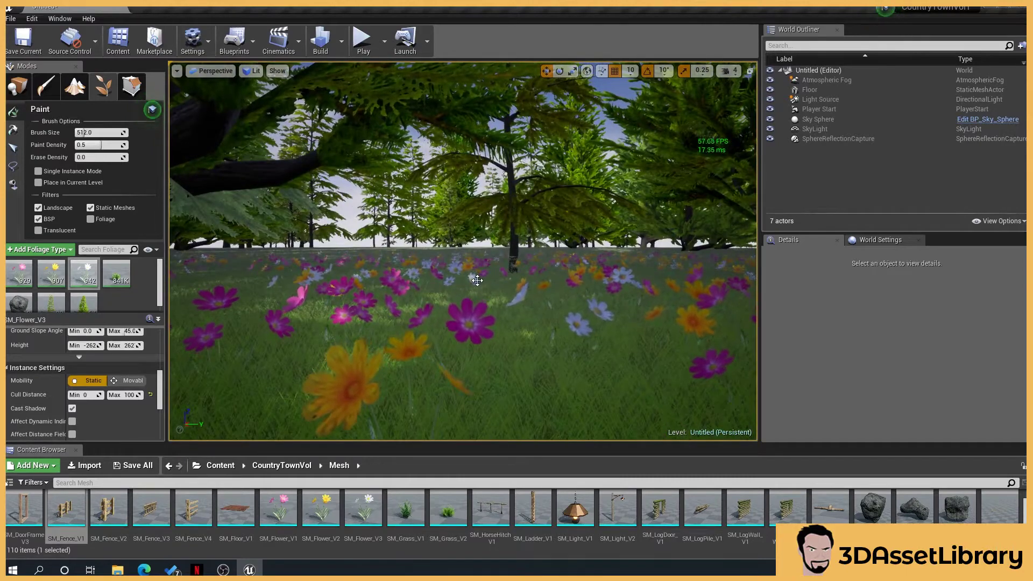
{"action": "right_click_drag", "start_coordinate": [528, 319], "coordinate": [528, 323]}
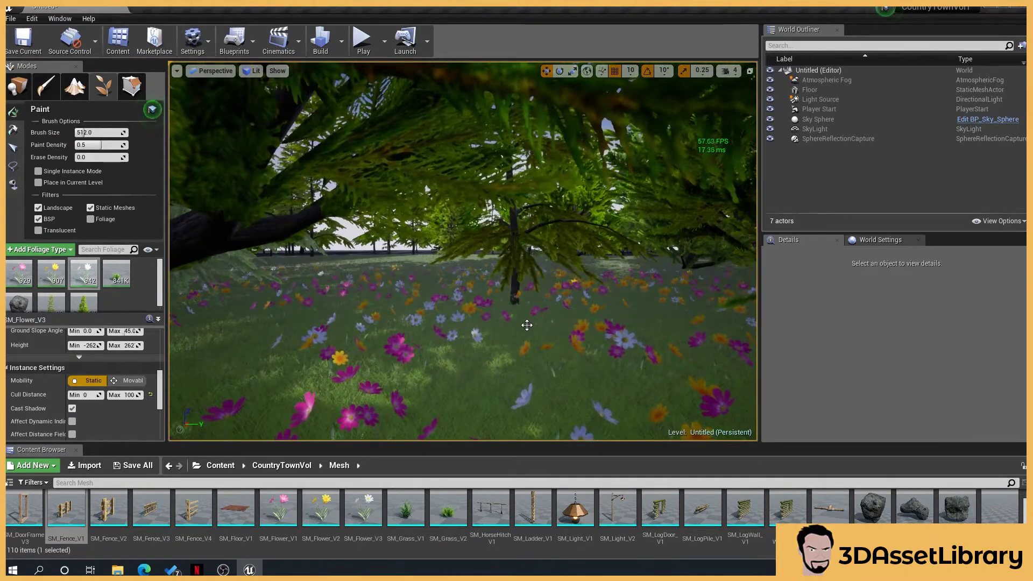
{"action": "right_click_drag", "start_coordinate": [486, 351], "coordinate": [477, 354]}
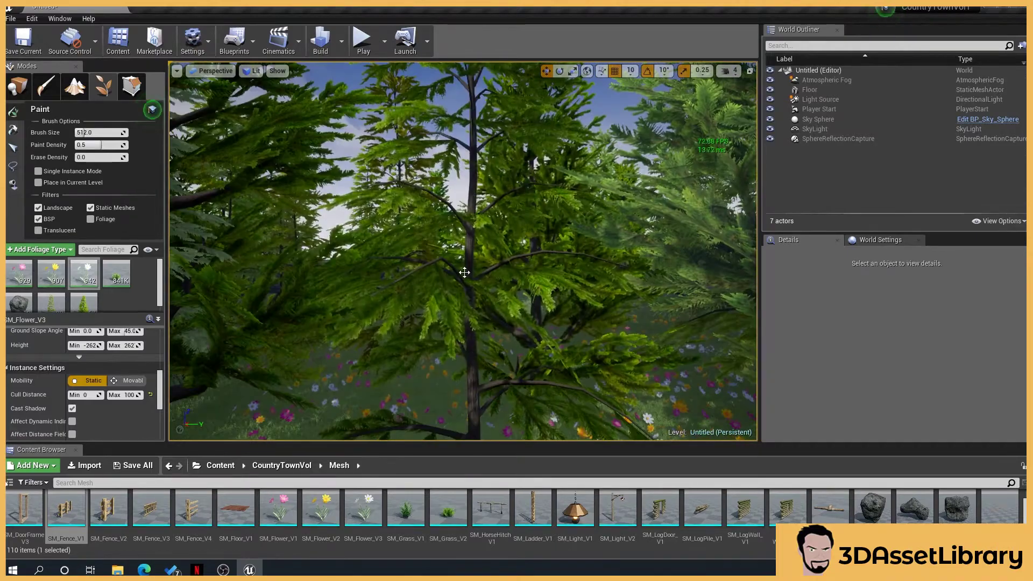
{"action": "right_click_drag", "start_coordinate": [479, 393], "coordinate": [445, 280]}
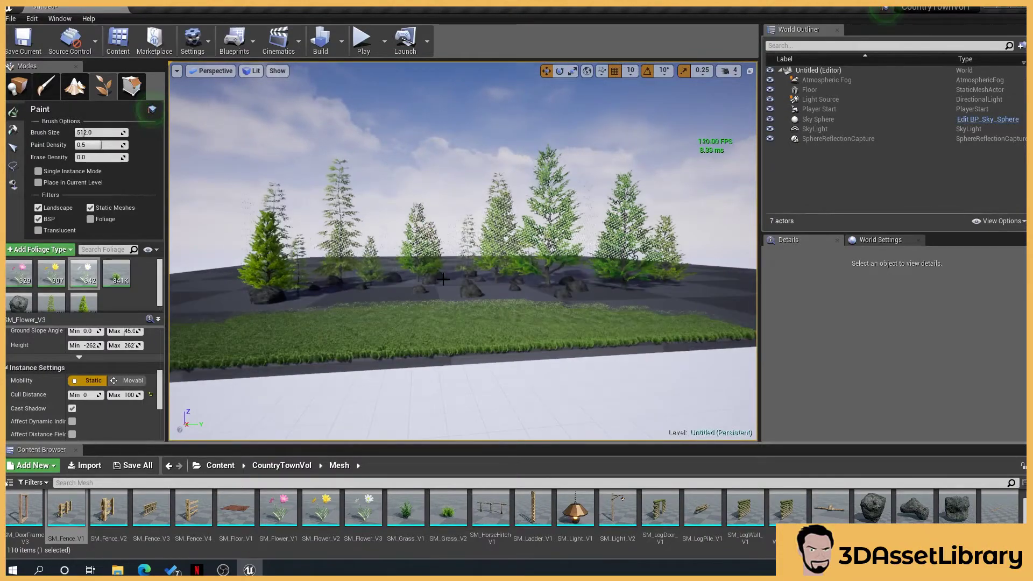
{"action": "right_click_drag", "start_coordinate": [444, 279], "coordinate": [740, 131]}
{"action": "scroll", "coordinate": [538, 316], "scroll_direction": "up", "scroll_amount": 3}
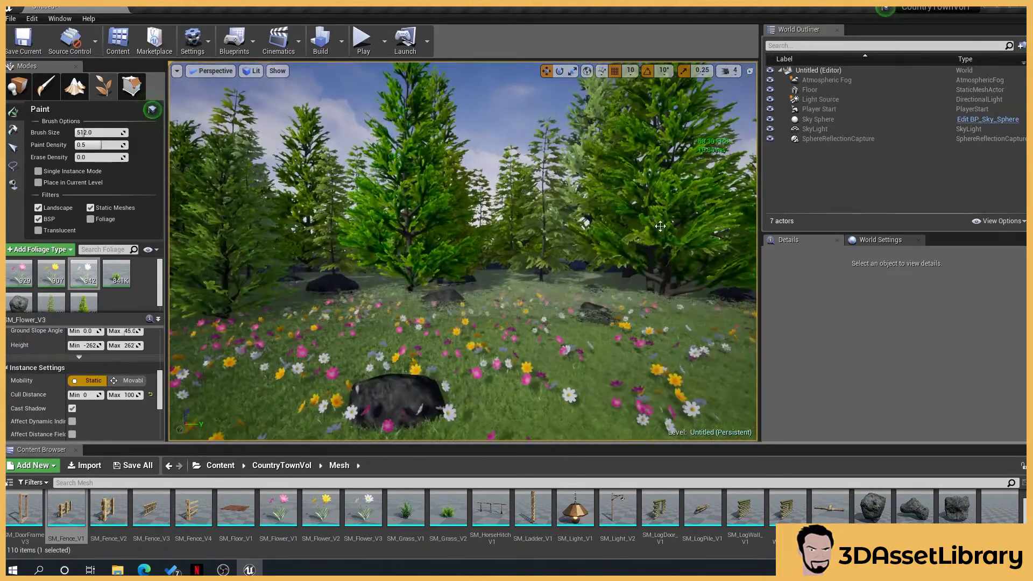
- Turn off shadow casting for the SM_Flower_V3 and SM_Grass_V2 foliage
{"action": "scroll", "coordinate": [694, 144], "scroll_direction": "up", "scroll_amount": 2}
{"action": "right_click_drag", "start_coordinate": [538, 316], "coordinate": [537, 316]}
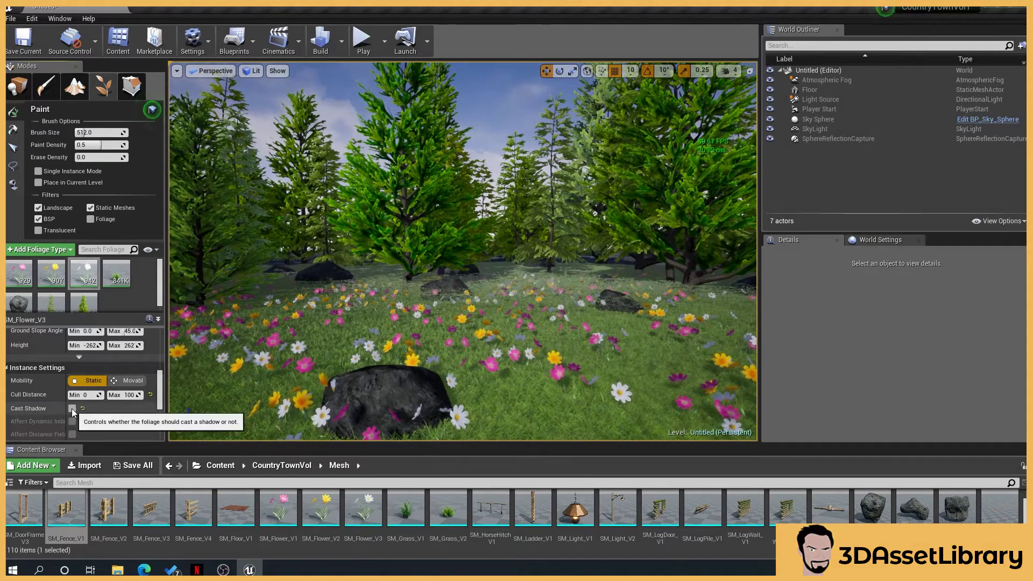
{"action": "left_click", "coordinate": [114, 285]}
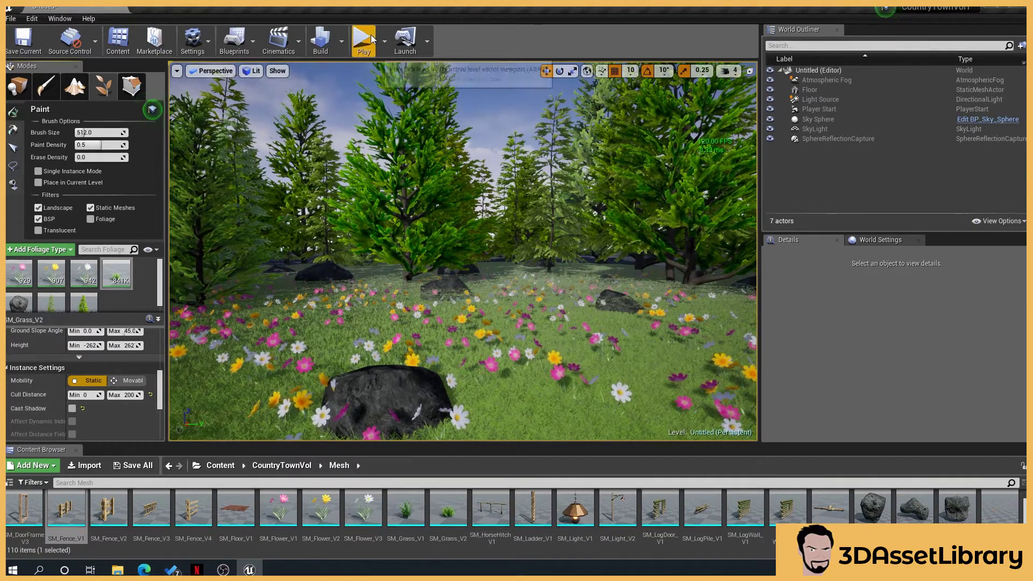
- Play the level in the editor, fly through and above the forest to check the frame rate and culling, and stop playing
{"action": "key", "text": "alt+p"}
{"action": "key", "text": "w"}
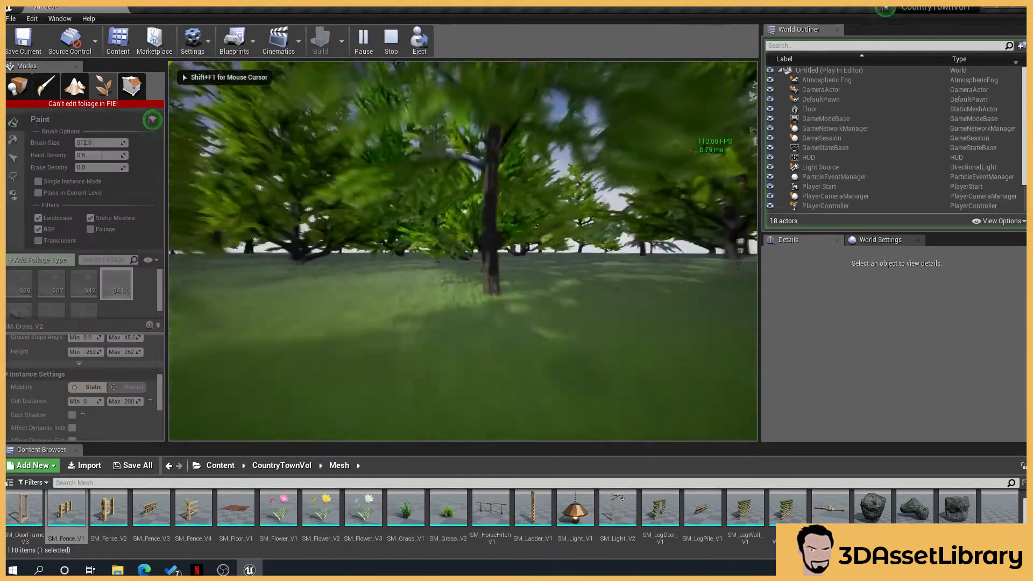
{"action": "key", "text": "w"}
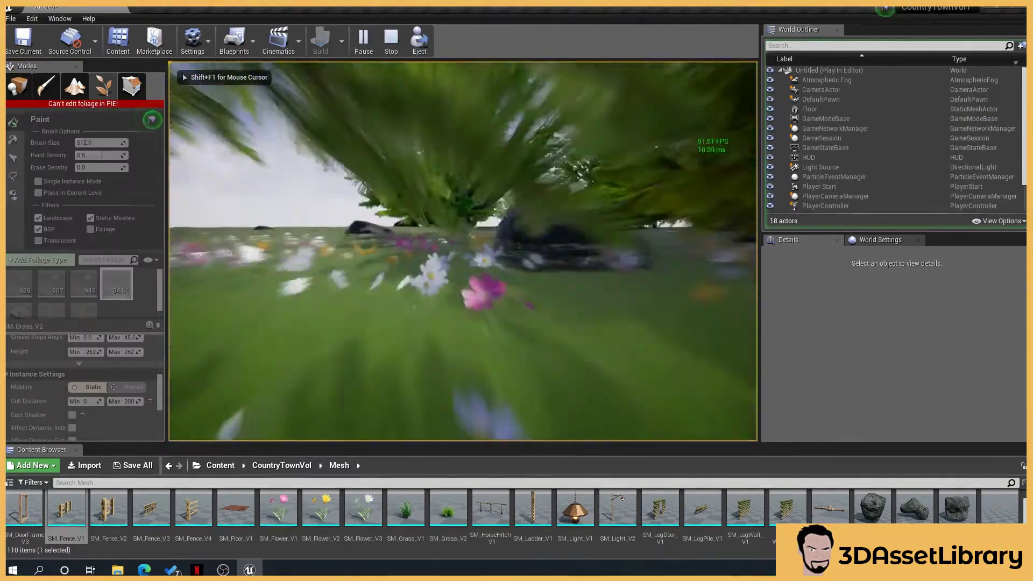
{"action": "key", "text": "w"}
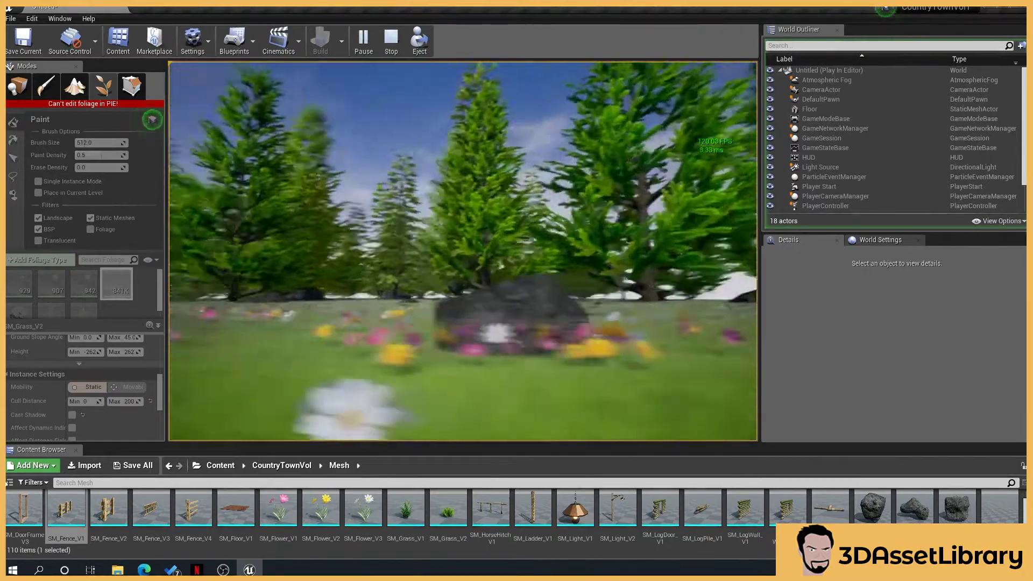
{"action": "key", "text": "w"}
{"action": "key", "text": "e"}
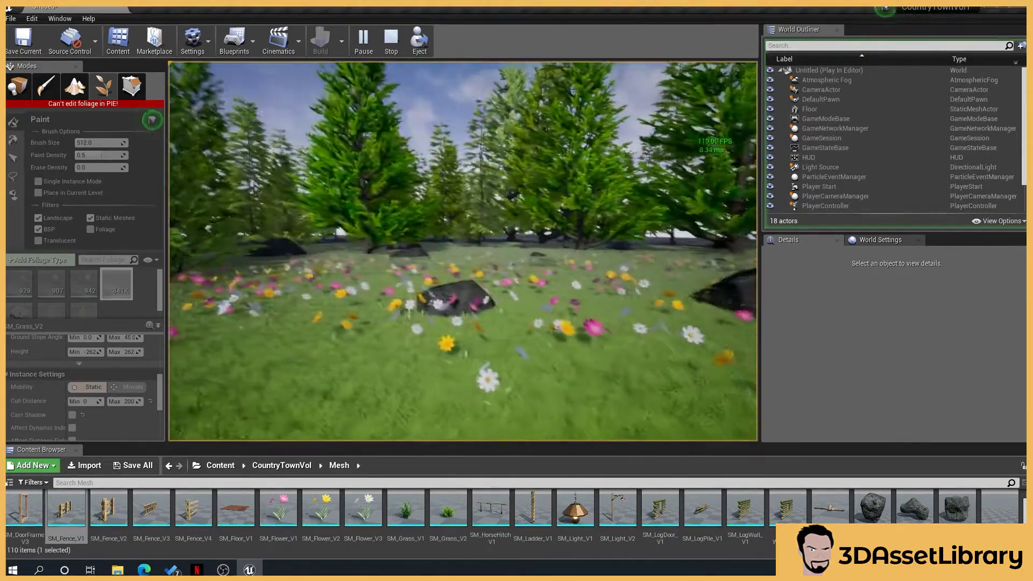
{"action": "key", "text": "w"}
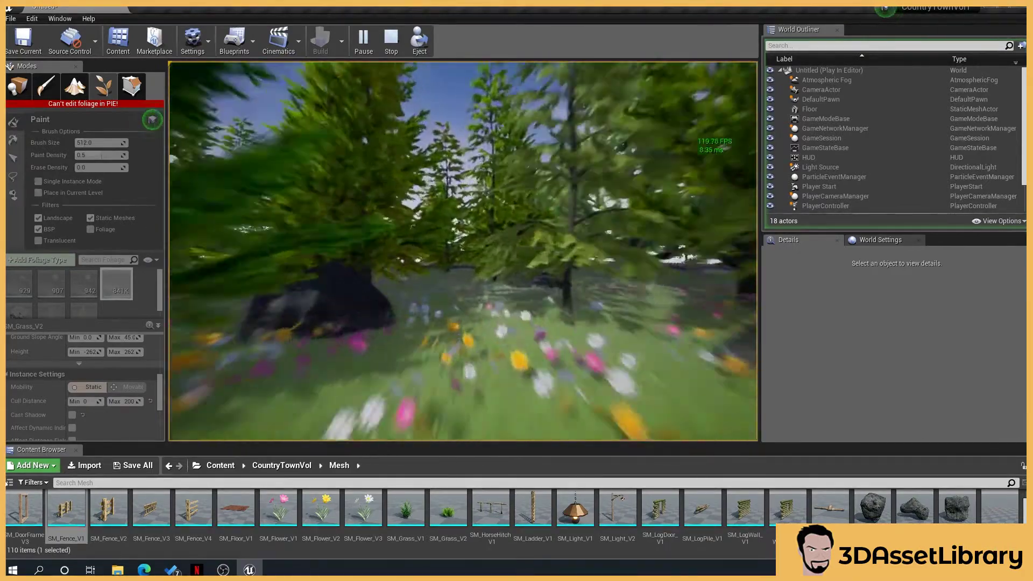
{"action": "key", "text": "w"}
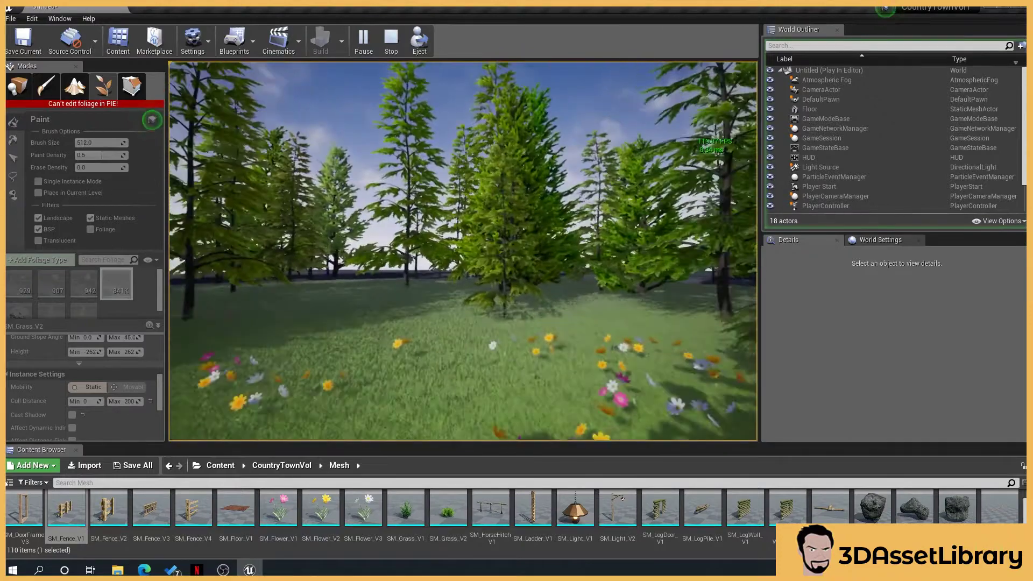
{"action": "key", "text": "q"}
{"action": "key", "text": "w"}
{"action": "key", "text": "e"}
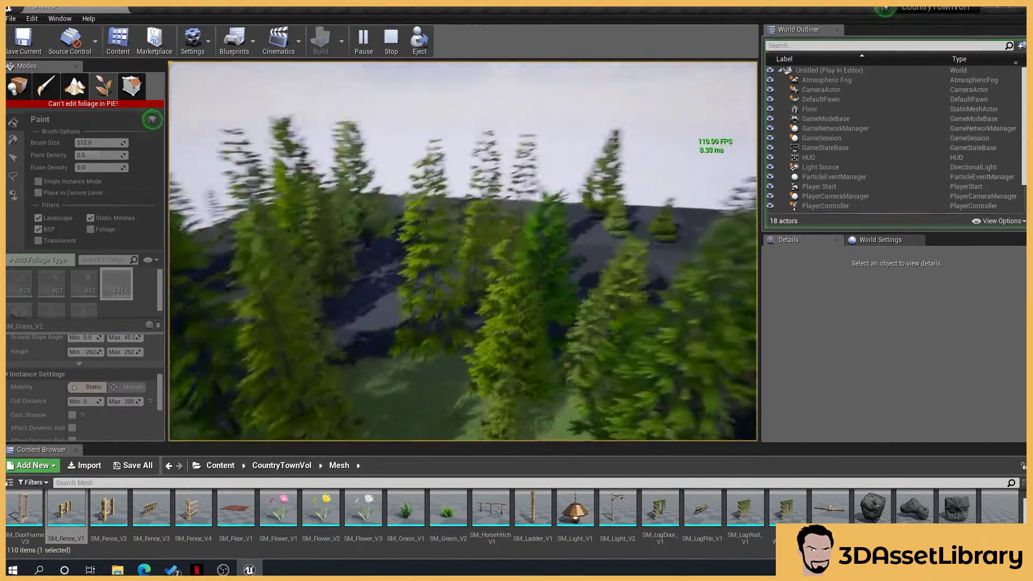
{"action": "key", "text": "Escape"}
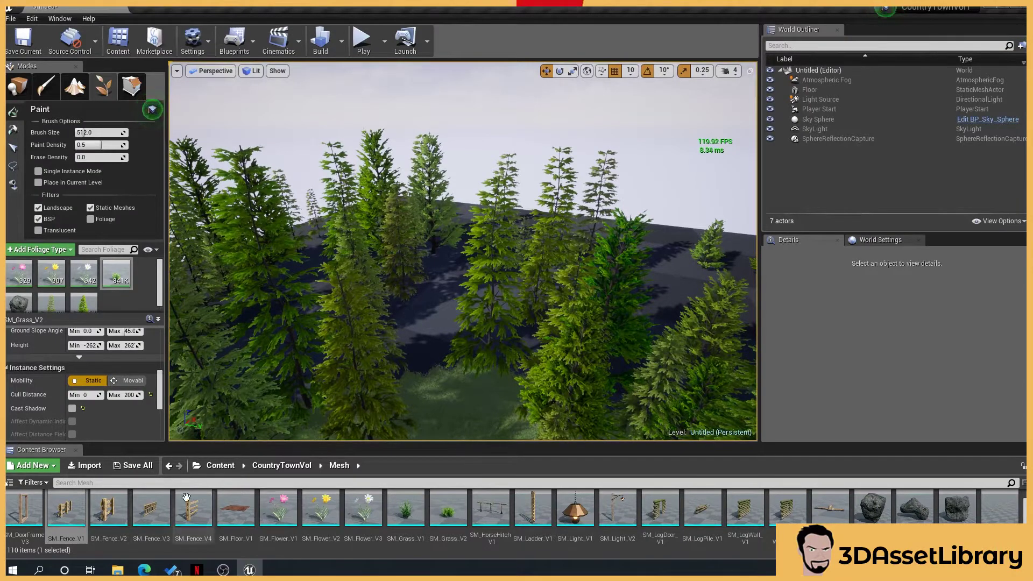
- Leave foliage painting and apply the green material 3 from the root Content folder to the Floor
{"action": "left_click", "coordinate": [220, 466]}
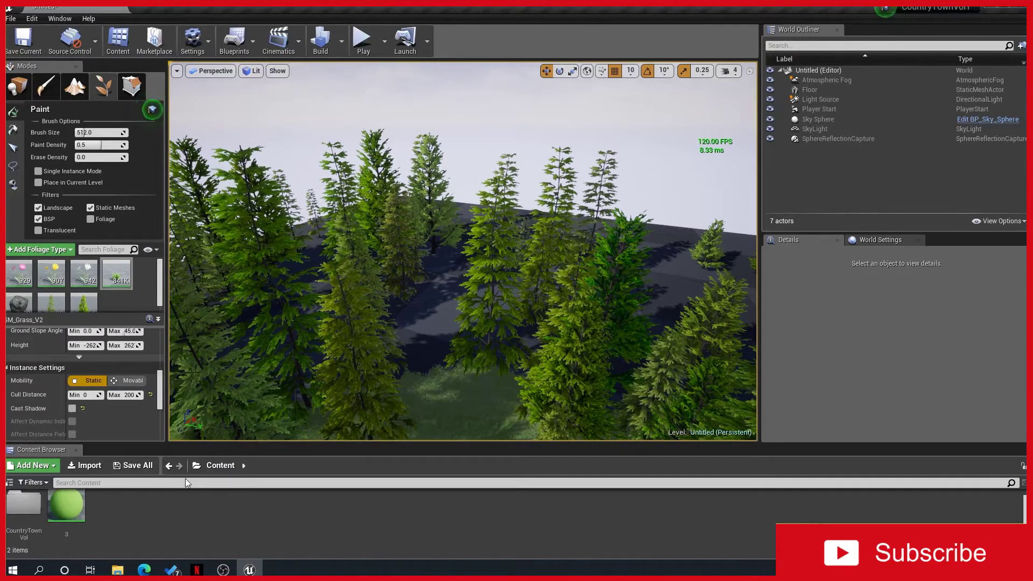
{"action": "left_click", "coordinate": [17, 98]}
{"action": "left_click", "coordinate": [419, 329]}
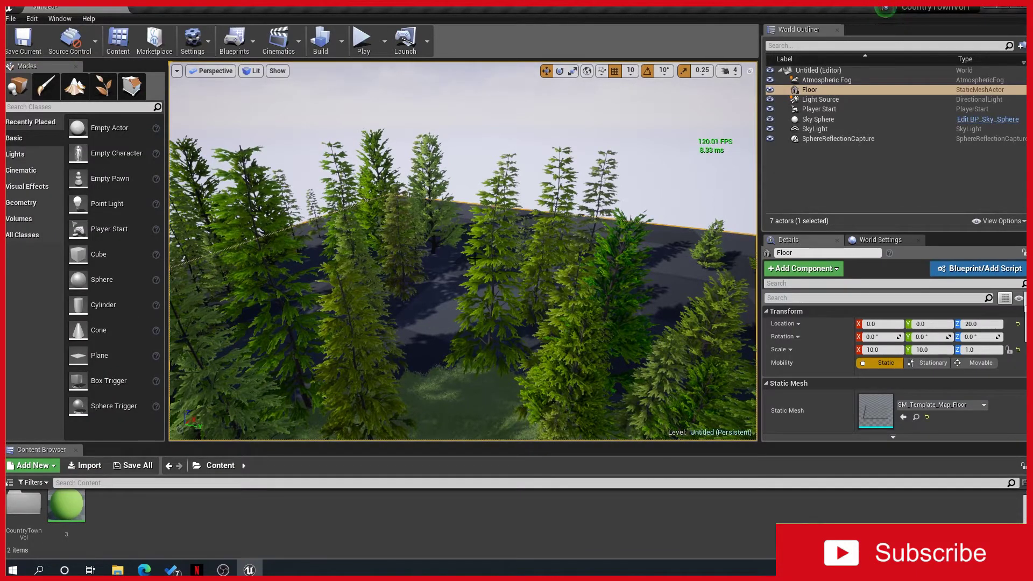
{"action": "right_click_drag", "start_coordinate": [493, 275], "coordinate": [492, 371]}
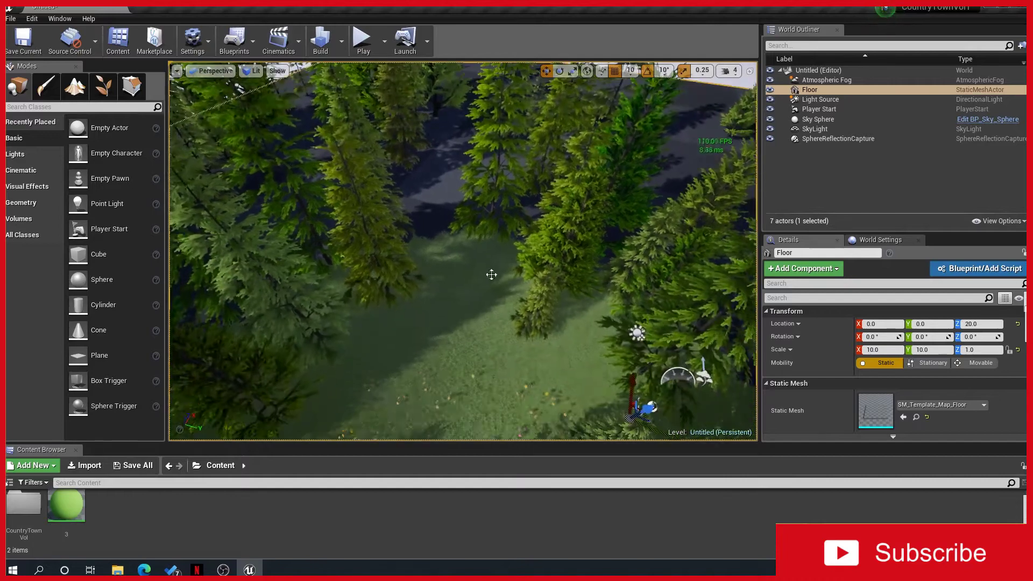
{"action": "right_click_drag", "start_coordinate": [544, 232], "coordinate": [498, 296]}
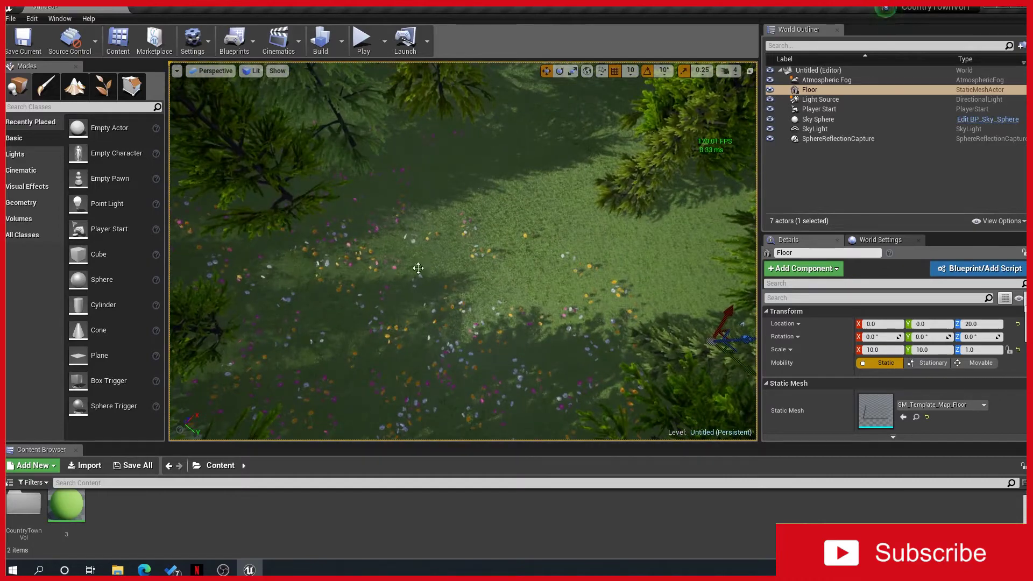
{"action": "right_click_drag", "start_coordinate": [458, 242], "coordinate": [458, 145]}
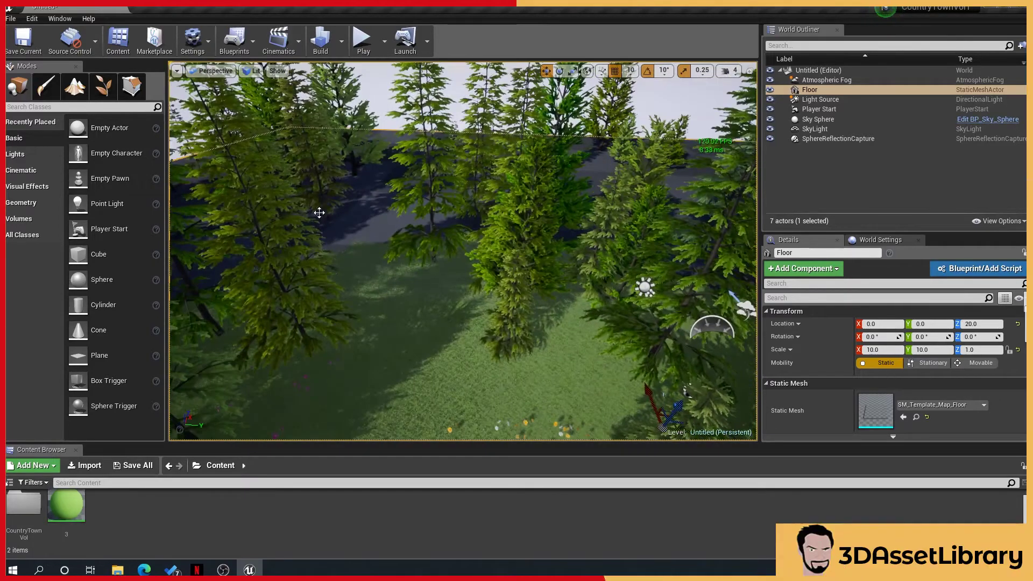
{"action": "left_click_drag", "start_coordinate": [66, 511], "coordinate": [346, 574]}
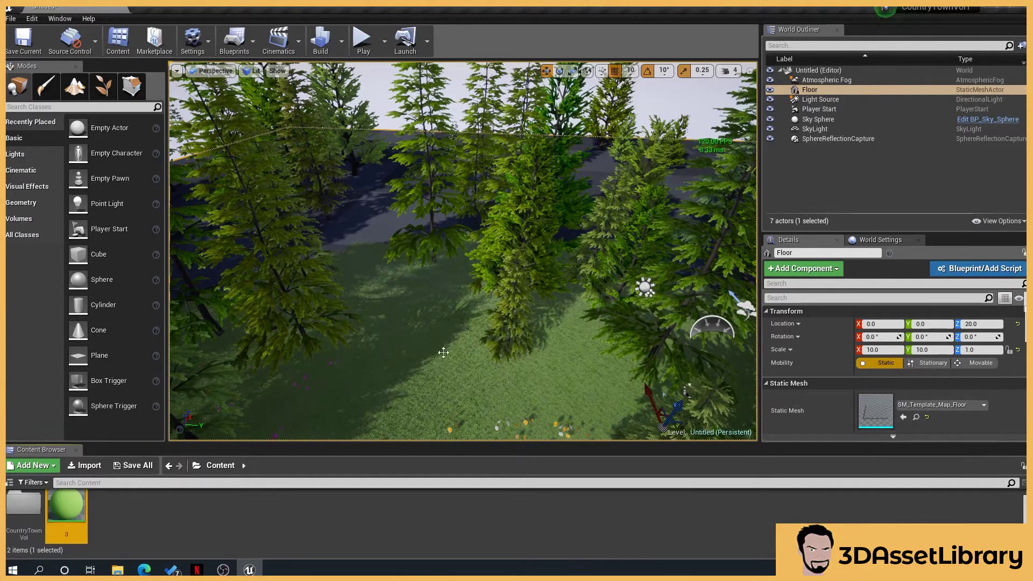
{"action": "scroll", "coordinate": [886, 419], "scroll_direction": "down", "scroll_amount": 3}
{"action": "scroll", "coordinate": [886, 418], "scroll_direction": "down", "scroll_amount": 1}
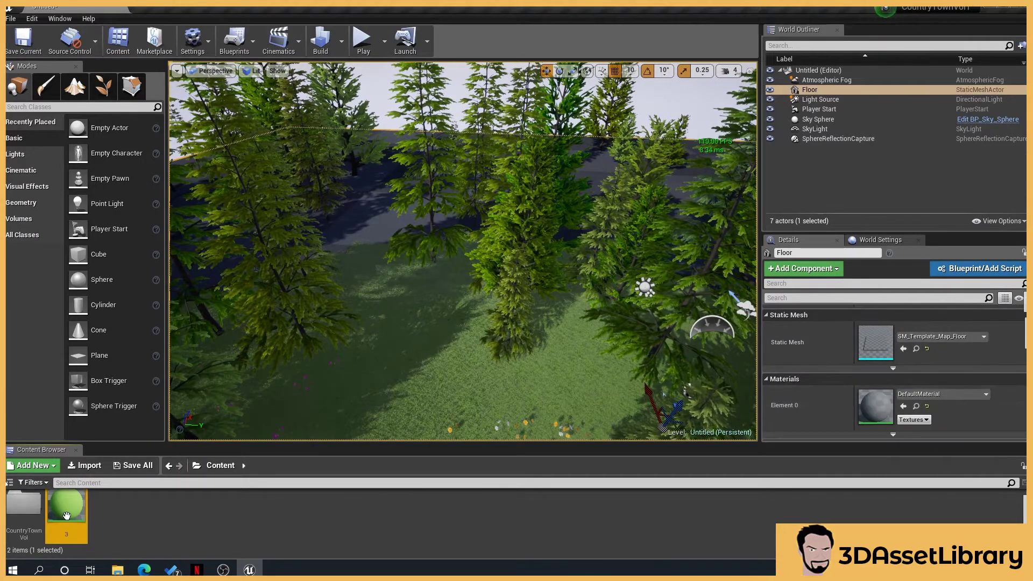
{"action": "left_click_drag", "start_coordinate": [67, 509], "coordinate": [875, 408]}
{"action": "right_click_drag", "start_coordinate": [324, 367], "coordinate": [324, 327]}
{"action": "left_click", "coordinate": [341, 188]}
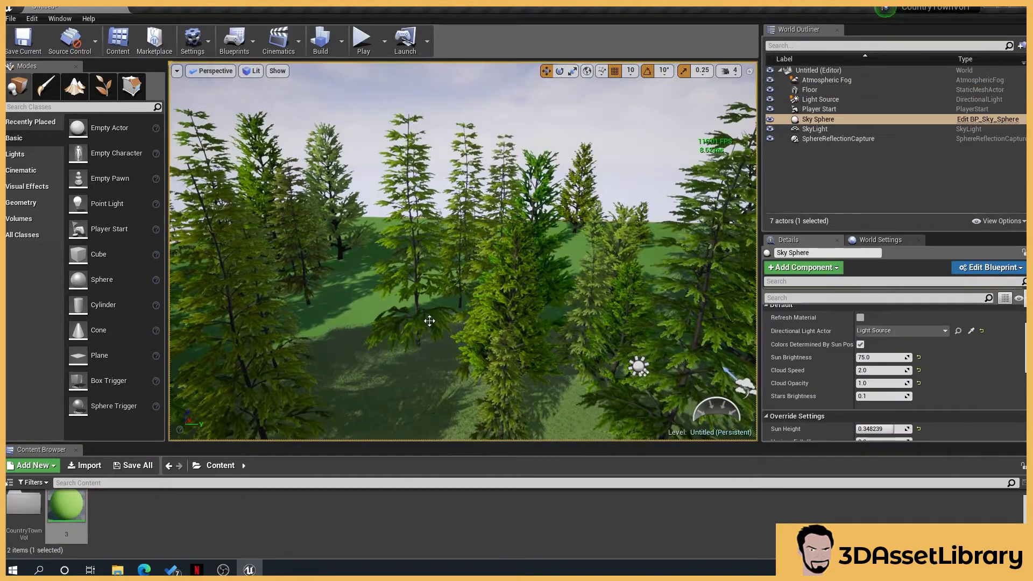
- Inspect how the distant grass blends into the green floor from ground level and from among the trees
{"action": "right_click_drag", "start_coordinate": [435, 331], "coordinate": [434, 331]}
{"action": "key", "text": "w"}
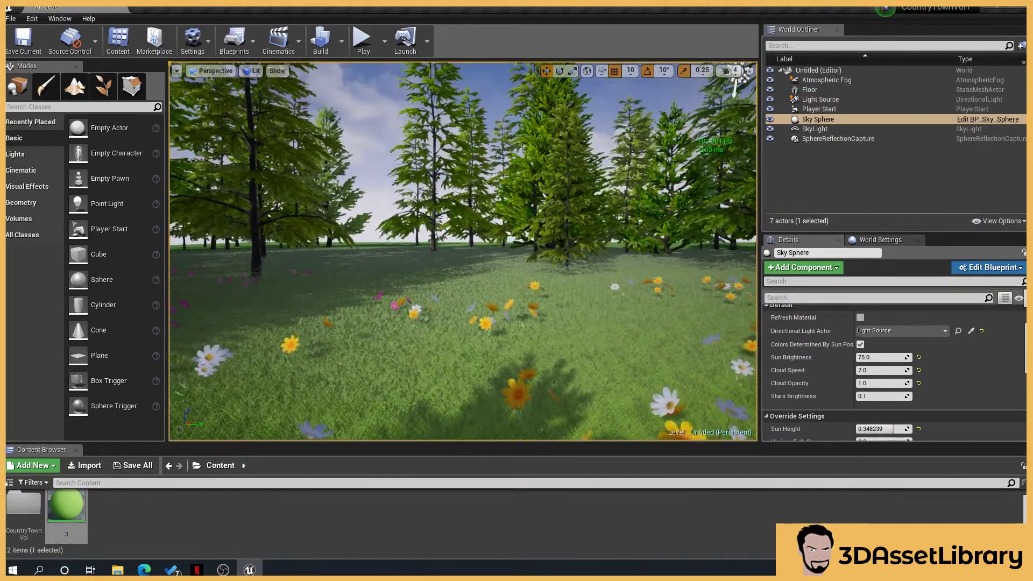
{"action": "right_click_drag", "start_coordinate": [497, 268], "coordinate": [487, 275]}
{"action": "key", "text": "w"}
{"action": "key", "text": "e"}
{"action": "right_click_drag", "start_coordinate": [390, 264], "coordinate": [488, 254]}
{"action": "key", "text": "w"}
{"action": "mouse_move", "coordinate": [420, 143]}
{"action": "right_mouse_down"}
{"action": "mouse_move", "coordinate": [419, 210]}
{"action": "mouse_move", "coordinate": [420, 143]}
{"action": "right_mouse_up"}
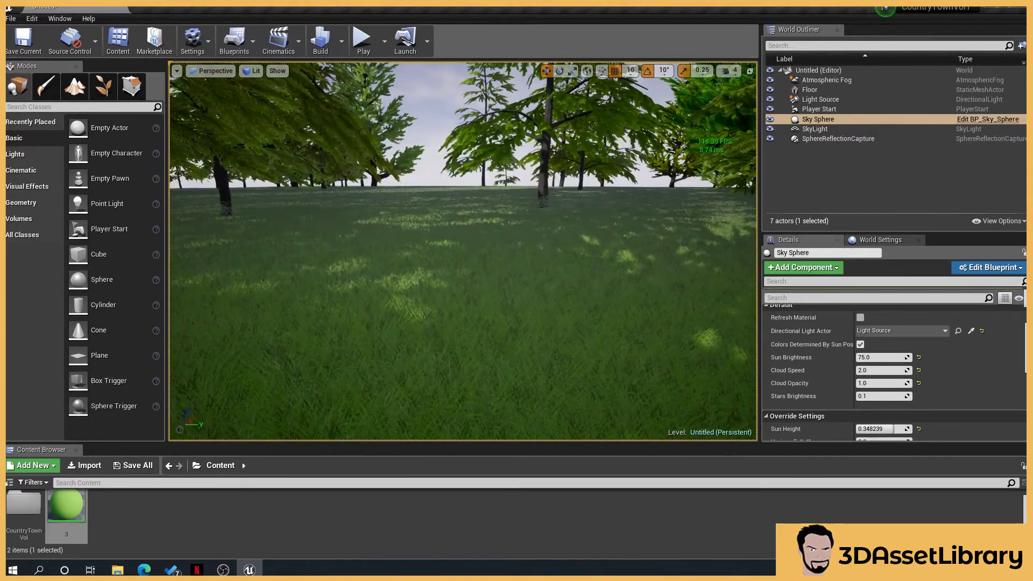
{"action": "left_click_drag", "start_coordinate": [493, 200], "coordinate": [458, 140]}
{"action": "right_click_drag", "start_coordinate": [521, 232], "coordinate": [521, 232]}
{"action": "right_click_drag", "start_coordinate": [504, 319], "coordinate": [503, 319]}
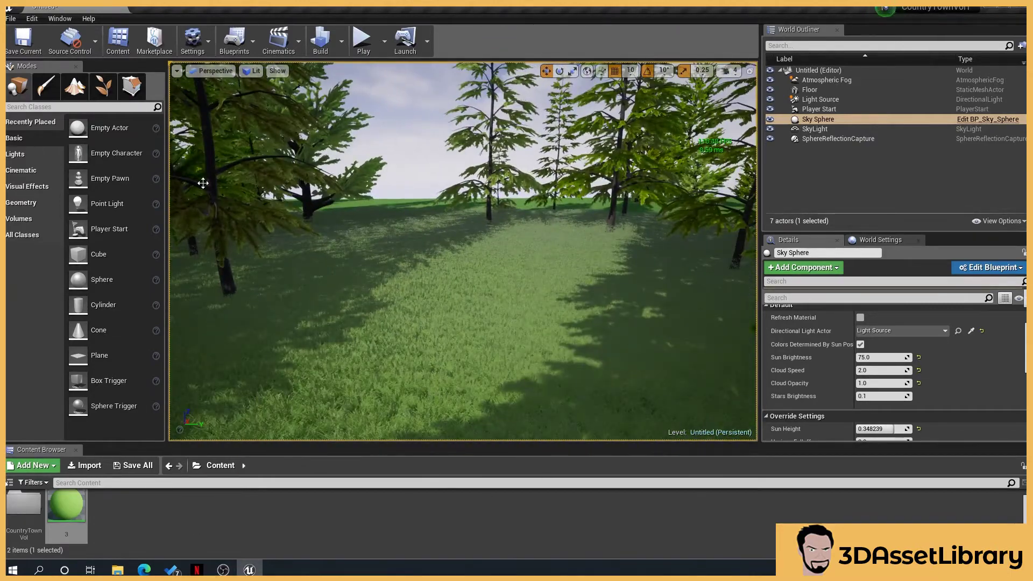